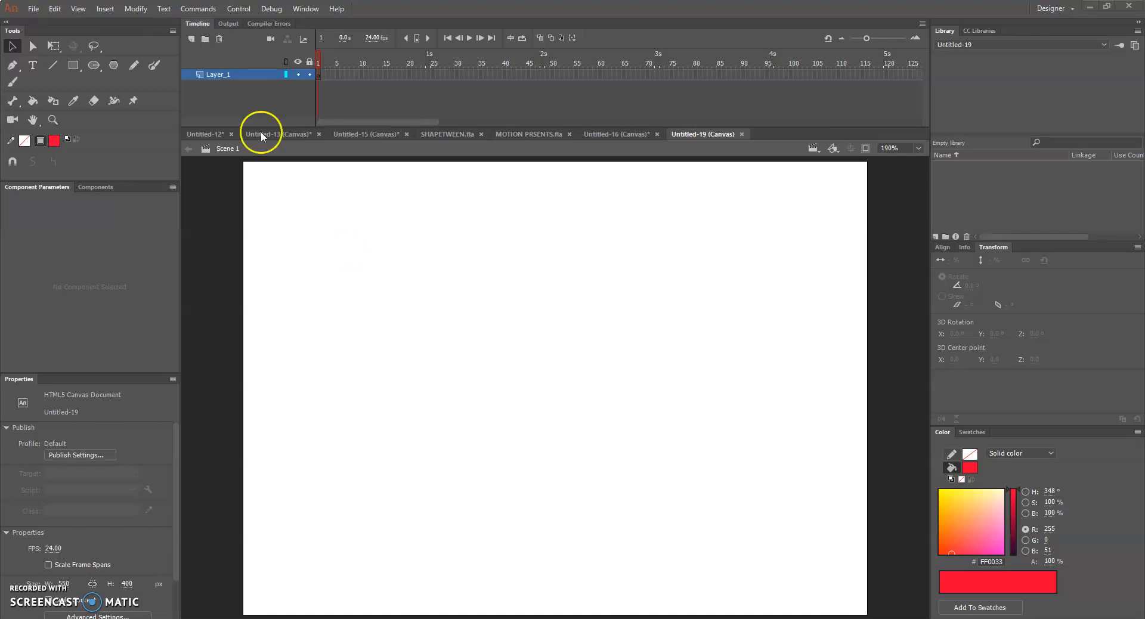
- Create a new HTML5 Canvas document of 550 × 400 pixels at 24 fps
left_click(33, 9)
left_click(48, 24)
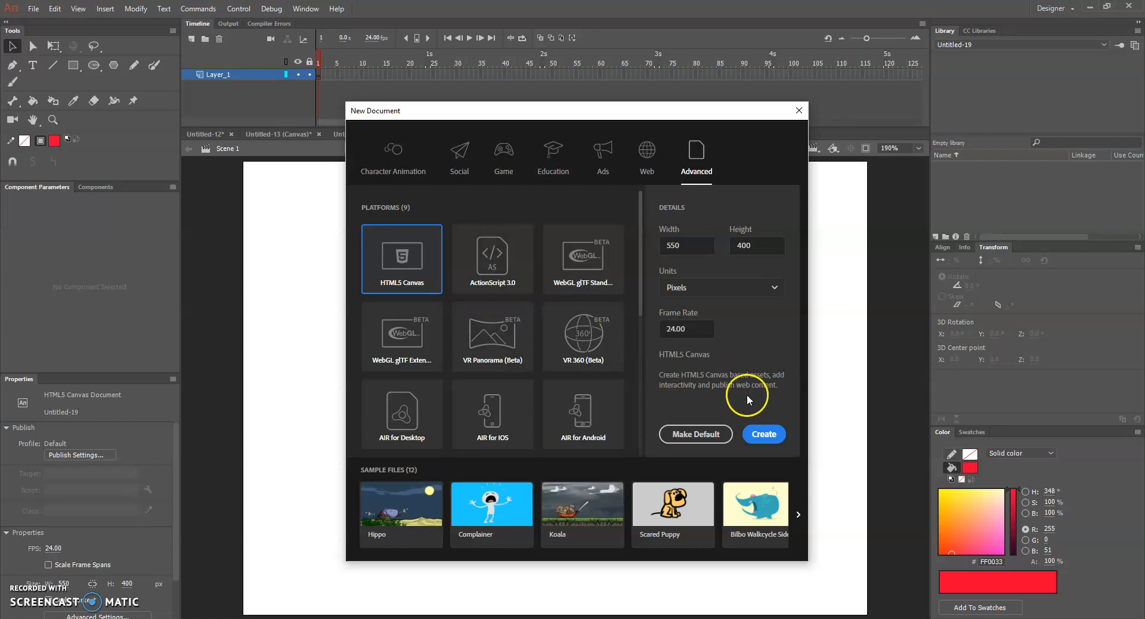
left_click(756, 440)
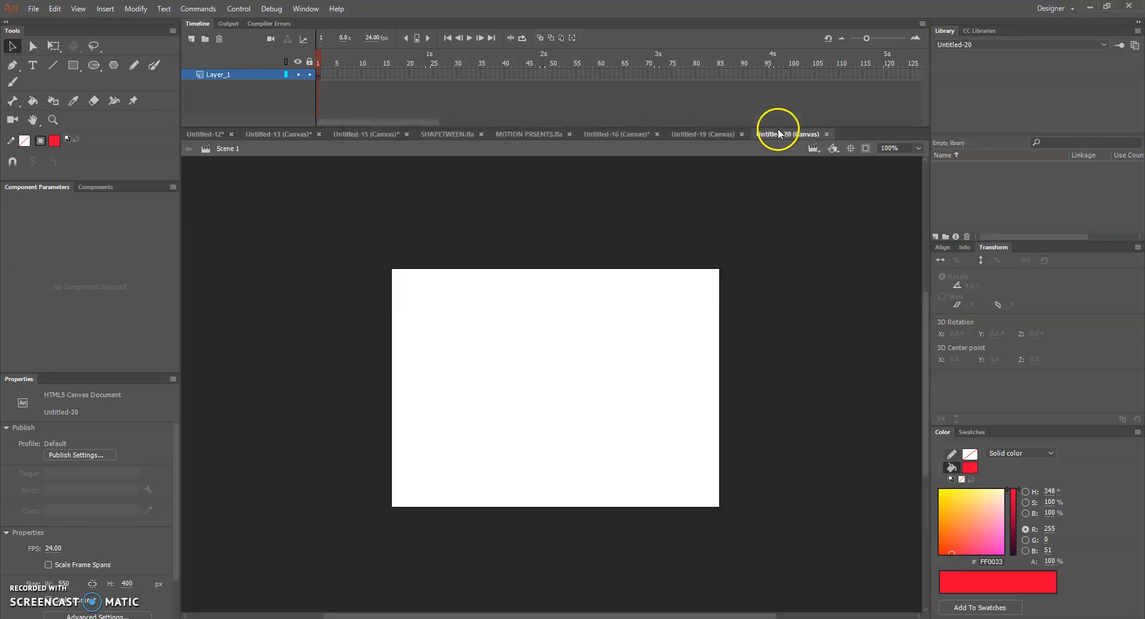
left_click(912, 147)
left_click(907, 163)
- Rename the first layer as Shapes and draw a red rounded rectangle in frame 1 on the left half of the stage
double_click(221, 74)
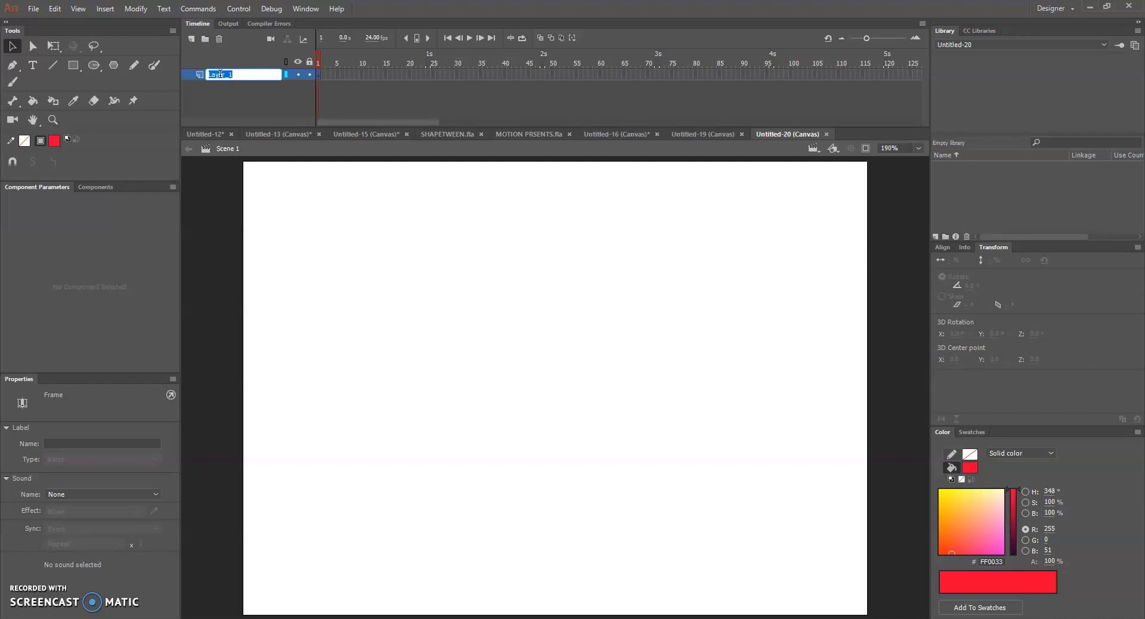
type("Shapes")
key("Return")
left_click(73, 64)
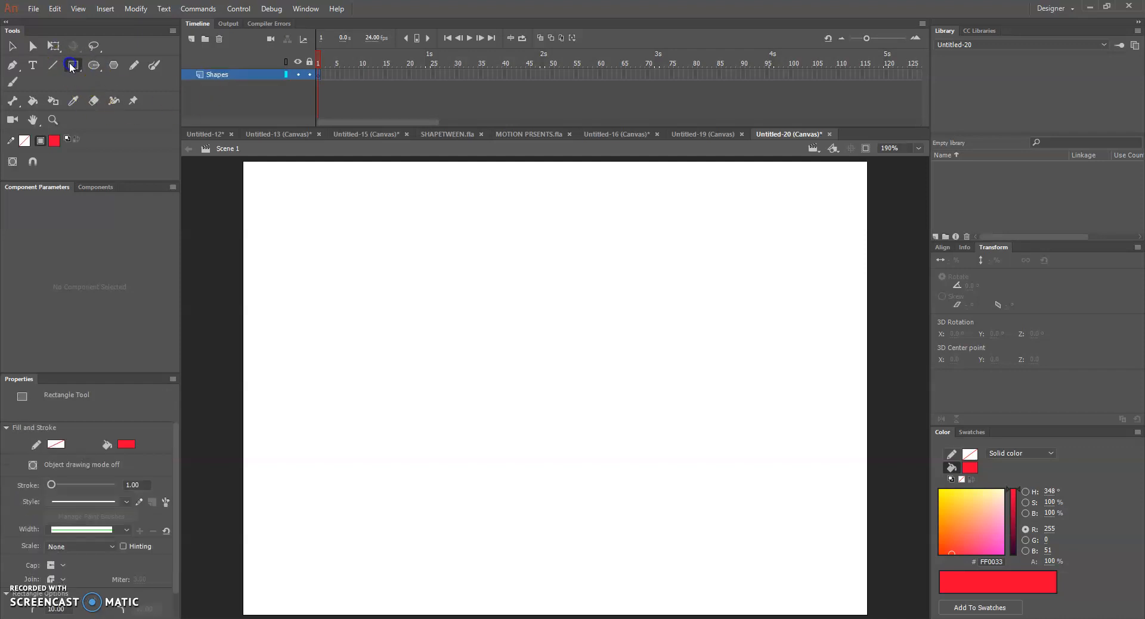
mouse_move(291, 331)
left_mouse_down()
mouse_move(325, 413)
mouse_move(455, 424)
mouse_move(444, 413)
left_mouse_up()
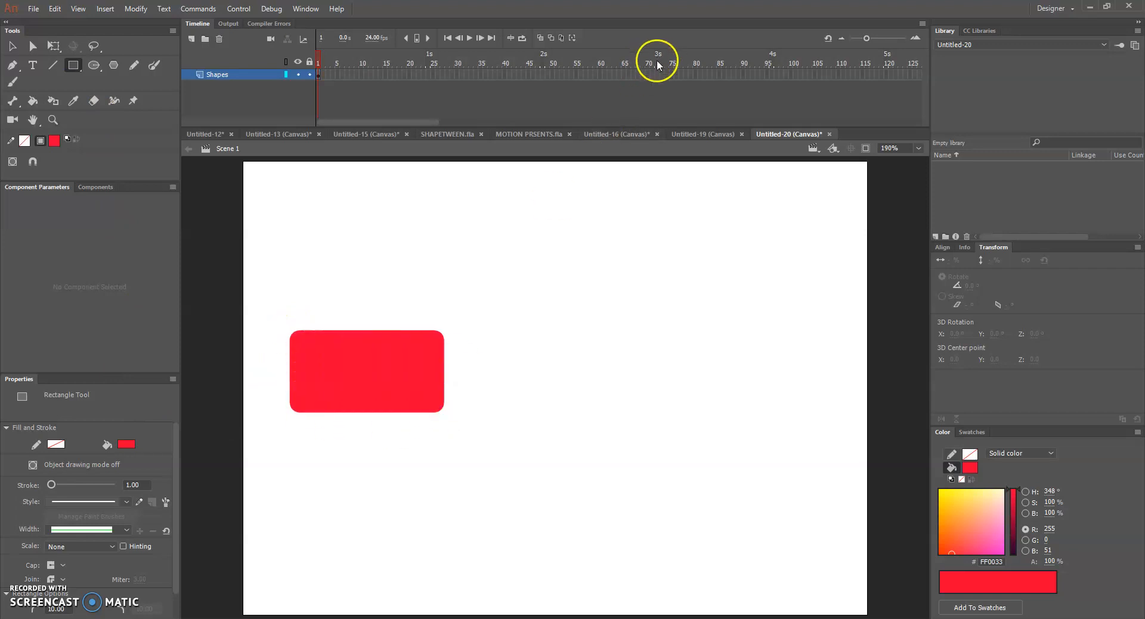
- Insert a blank keyframe at frame 50 and draw a red open ring about 87 × 74 px near the stage's right edge with Oval Primitive
left_click(554, 75)
right_click(554, 75)
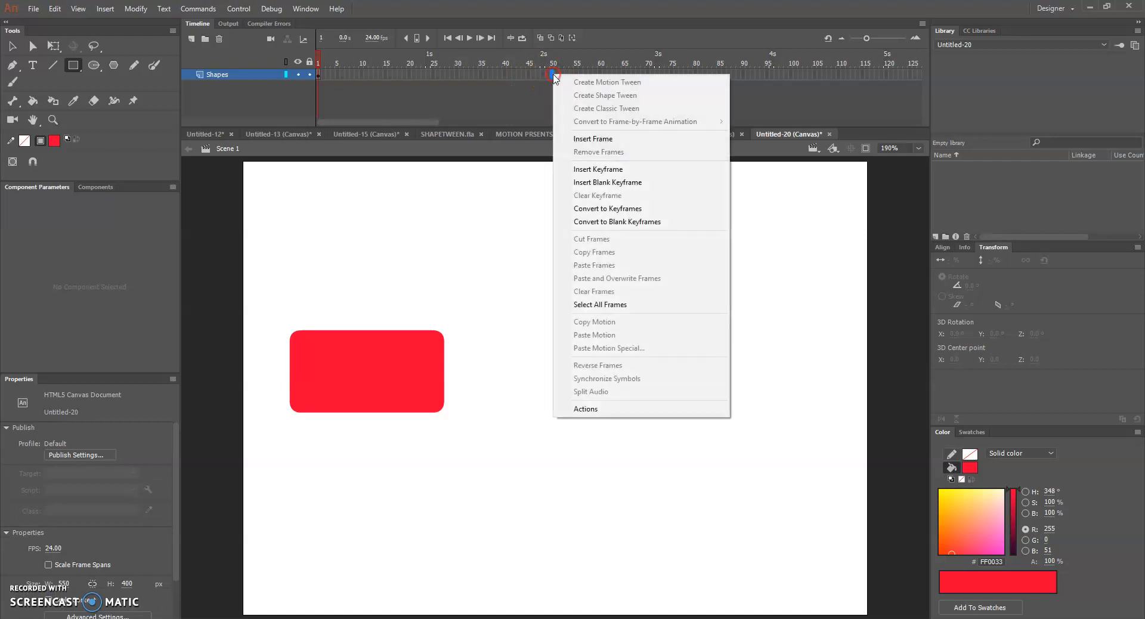
left_click(607, 182)
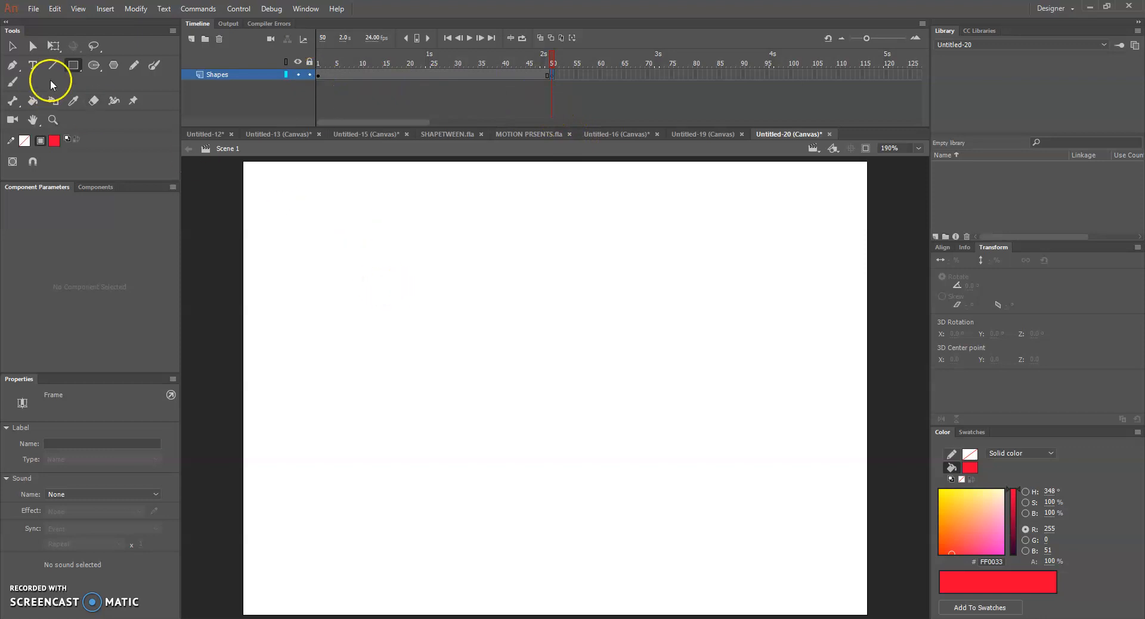
left_click(93, 66)
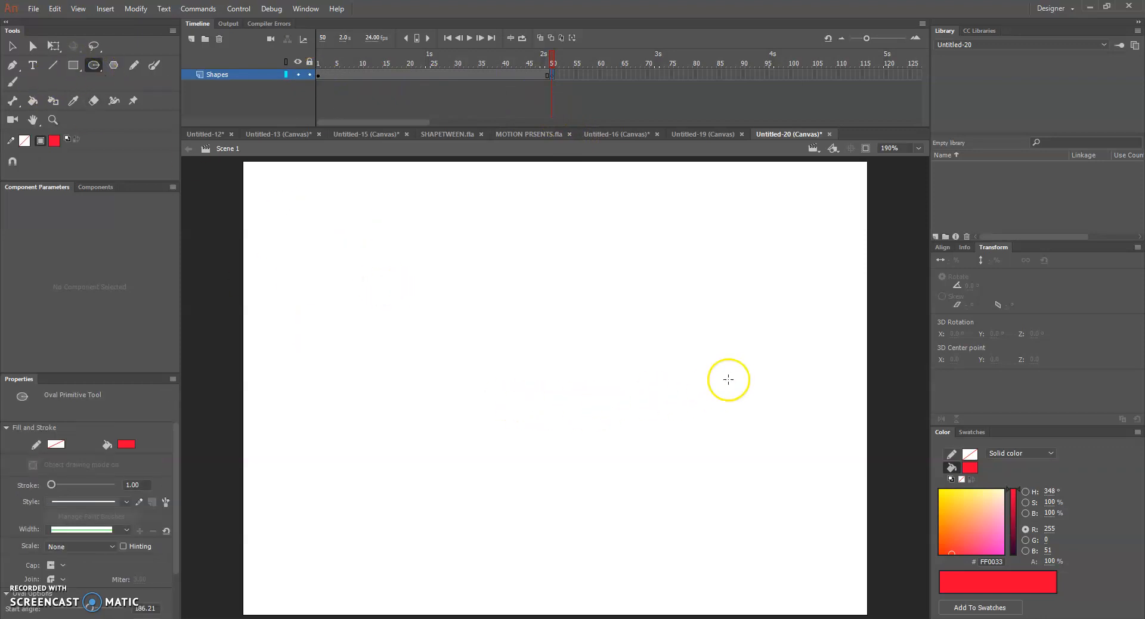
left_click_drag(754, 364, 856, 455)
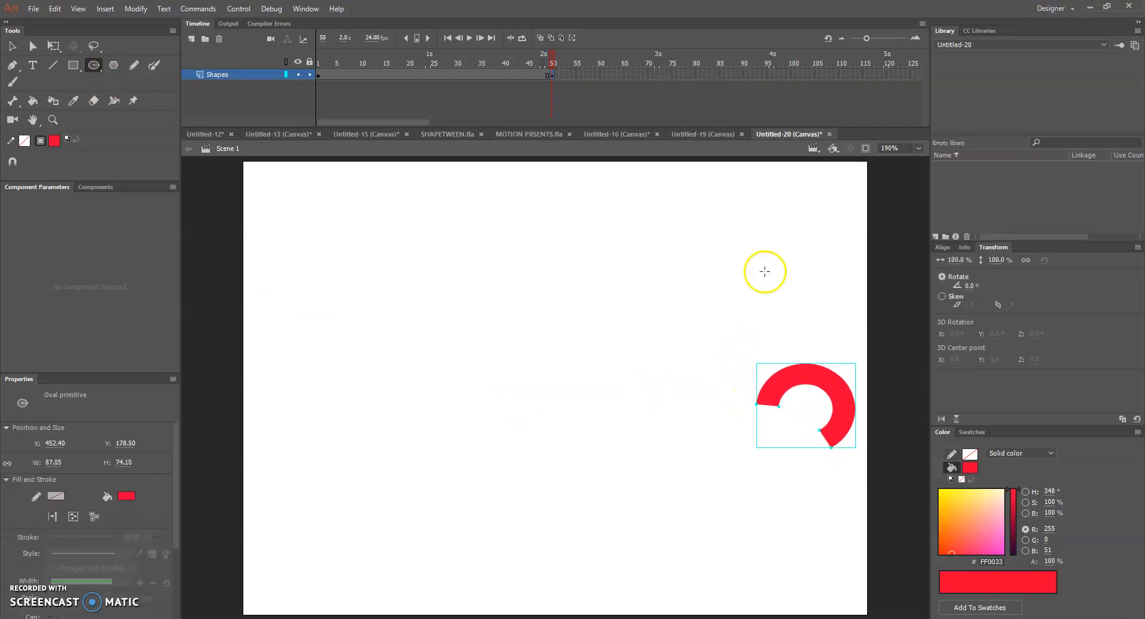
- Create a shape tween between frames 1 and 50 of the Shapes layer and preview it by scrubbing the timeline
left_click(434, 75)
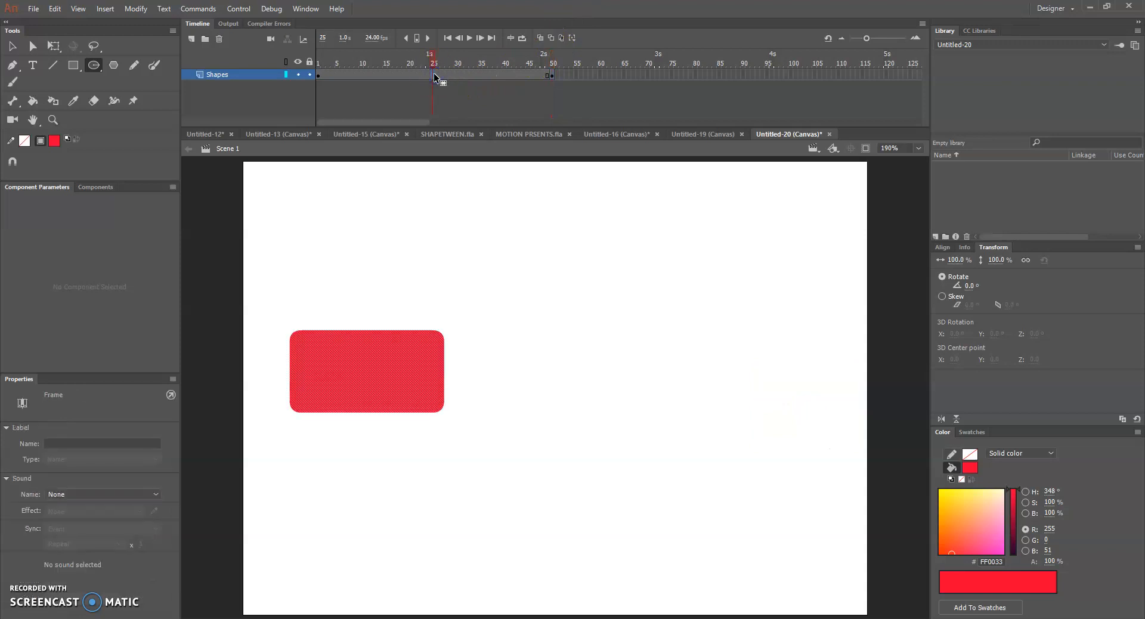
left_click(434, 53)
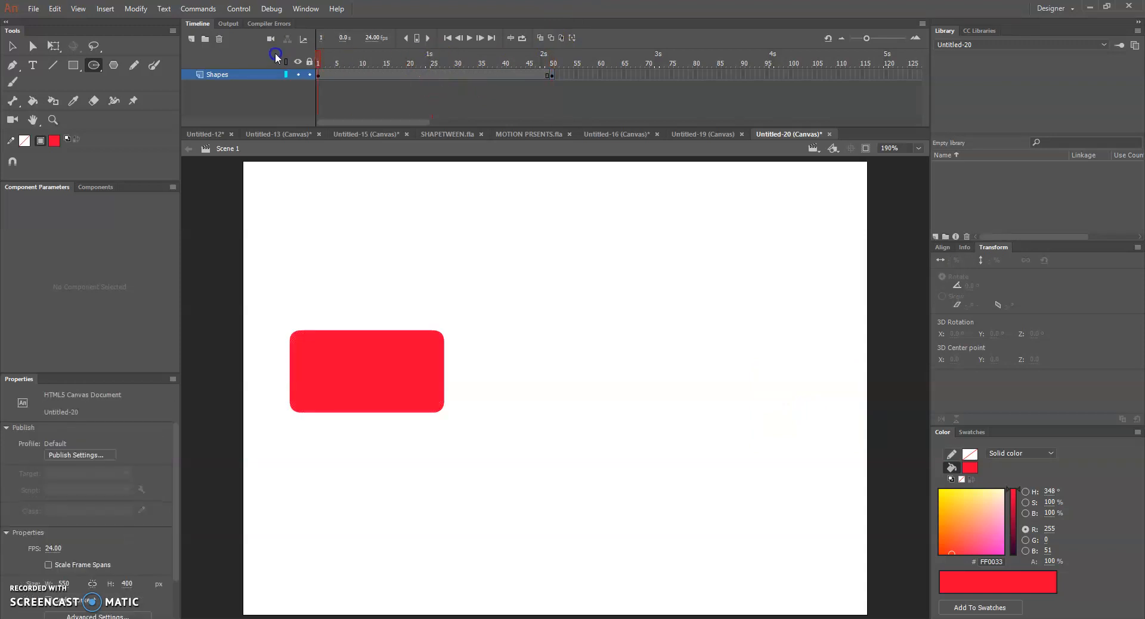
left_click_drag(434, 53, 556, 55)
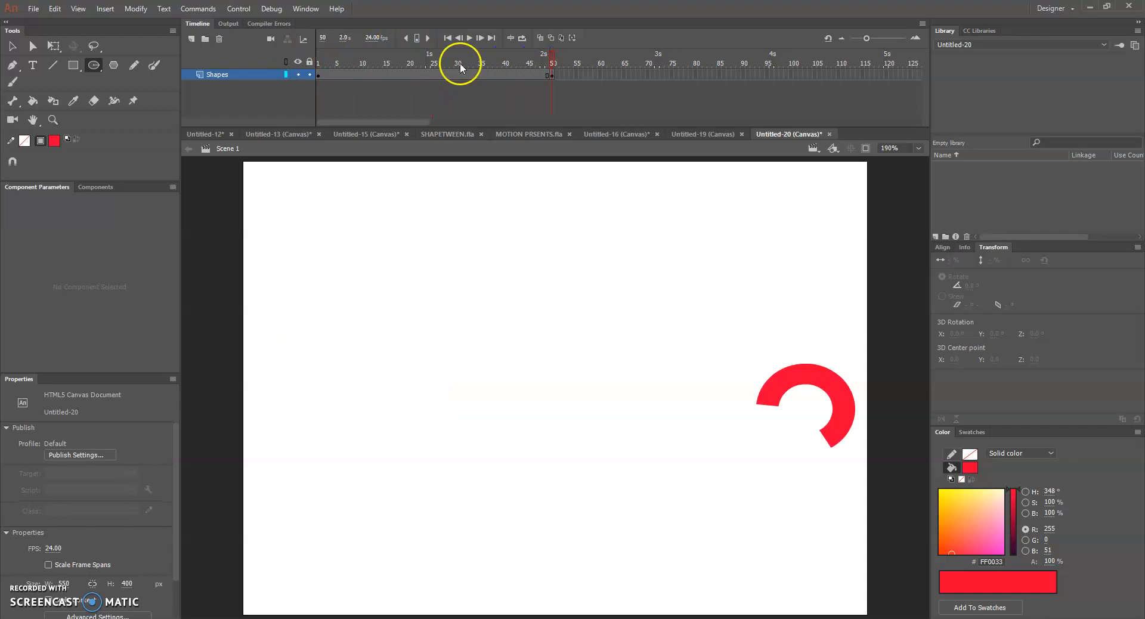
left_click(431, 74)
right_click(432, 74)
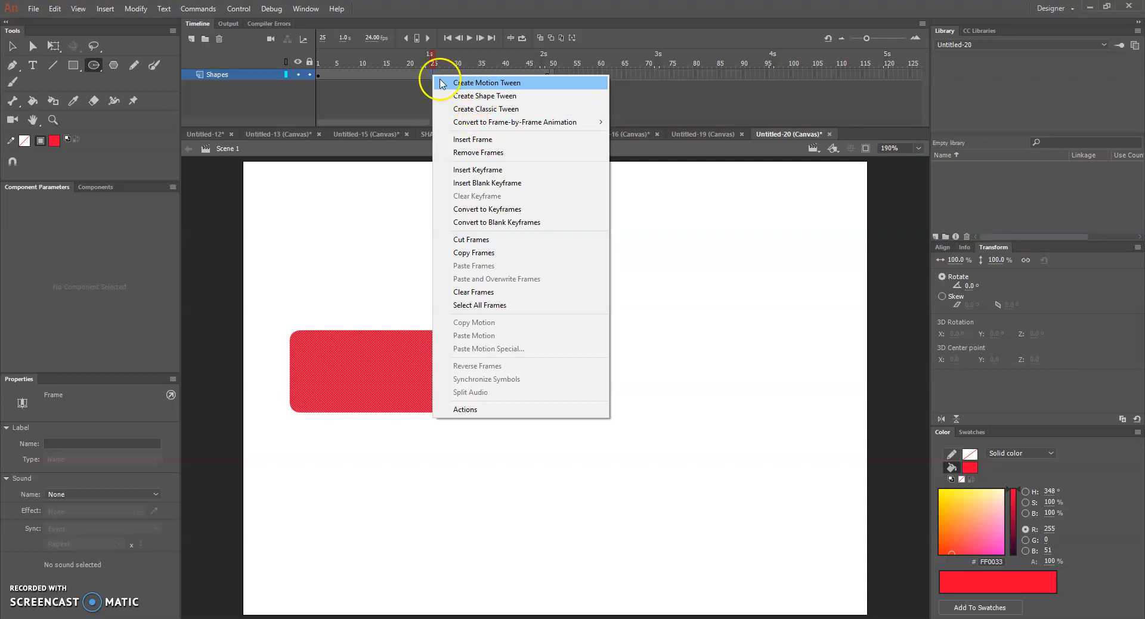
left_click(477, 97)
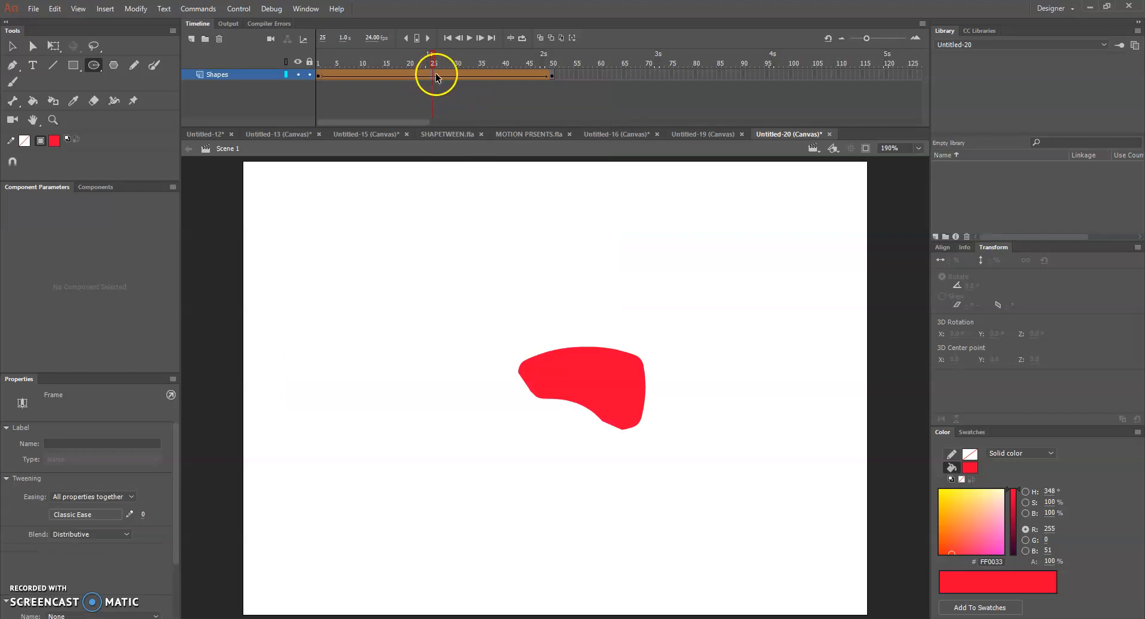
left_click_drag(434, 55, 555, 55)
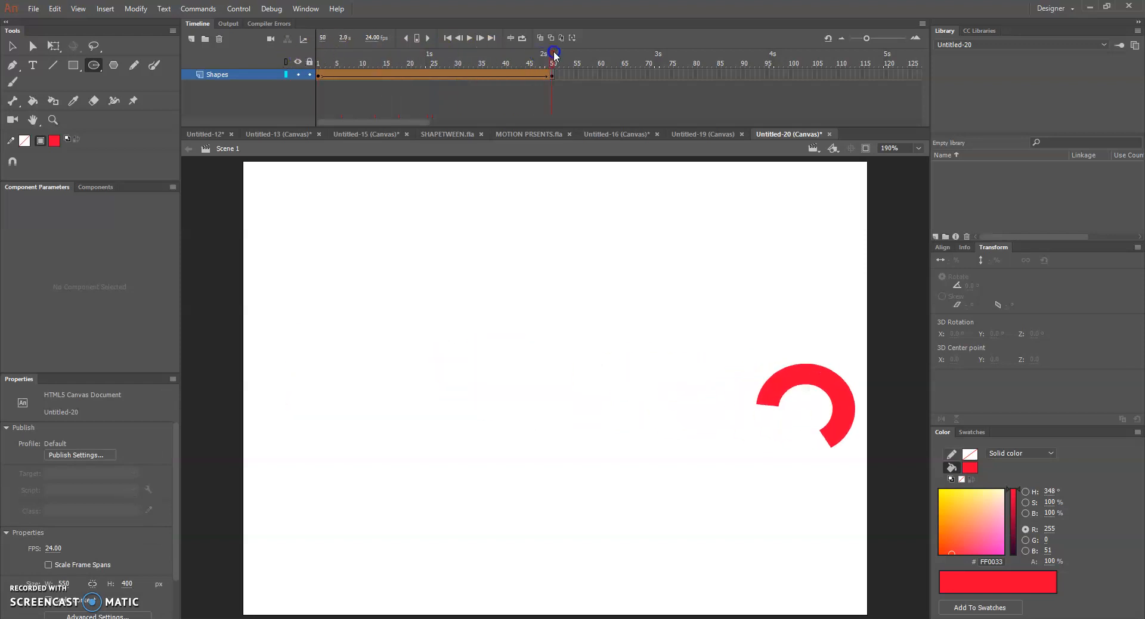
- Add a new layer above Shapes and rename it with the person's first name
left_click(191, 39)
double_click(210, 72)
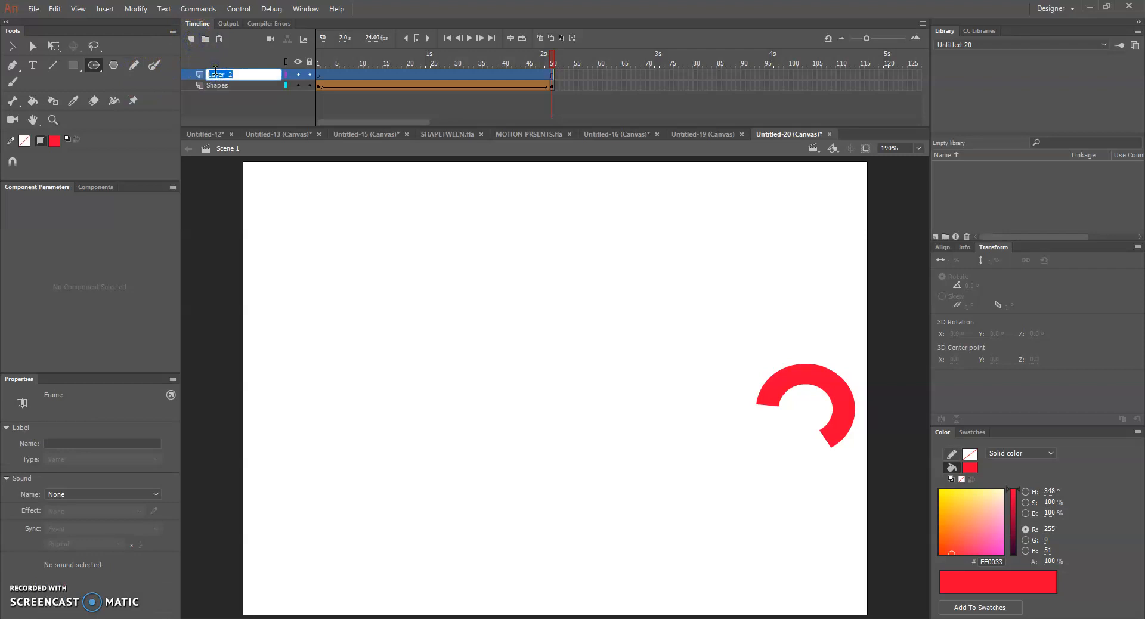
type("UI")
left_click(190, 87)
- Place the person's first name as red static text below the rectangle in frame 1 of the new layer
left_click(319, 79)
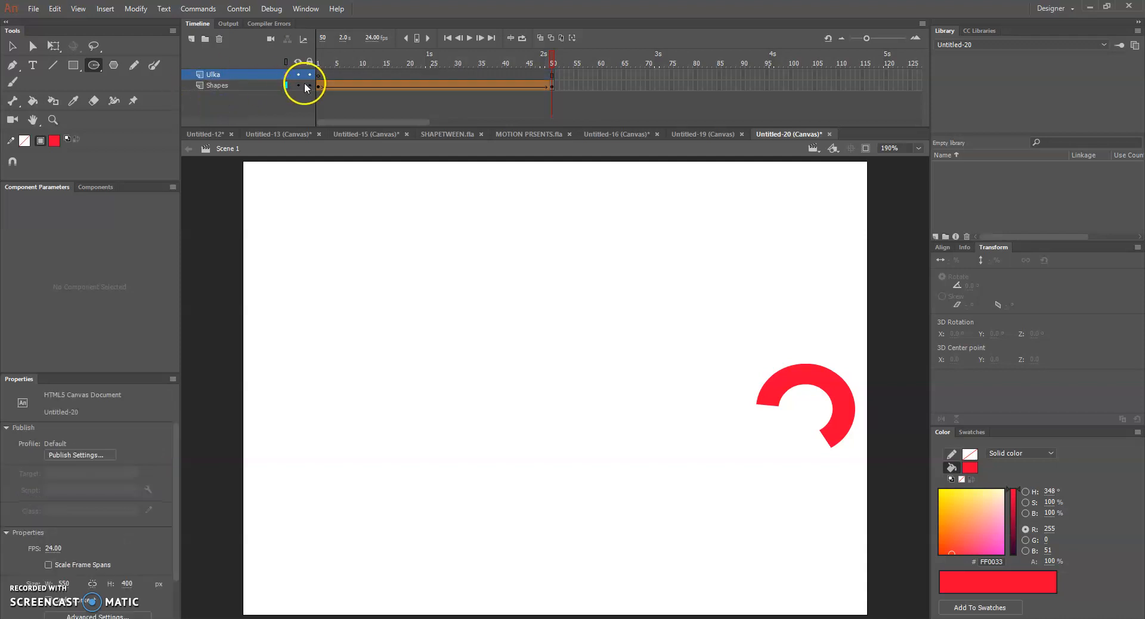
left_click(260, 136)
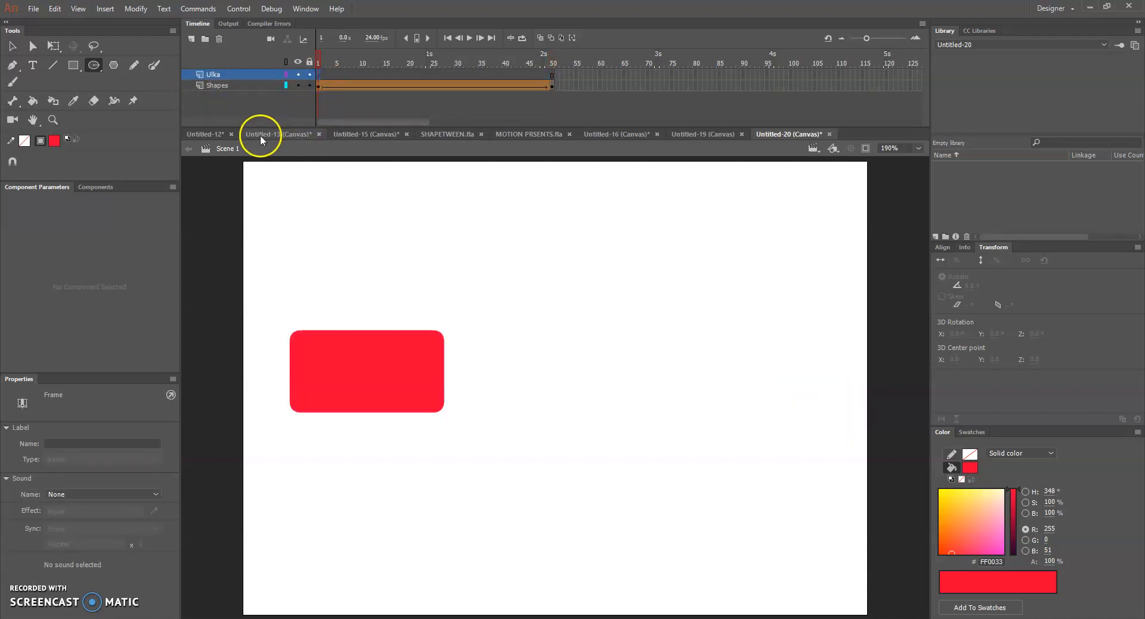
left_click(34, 65)
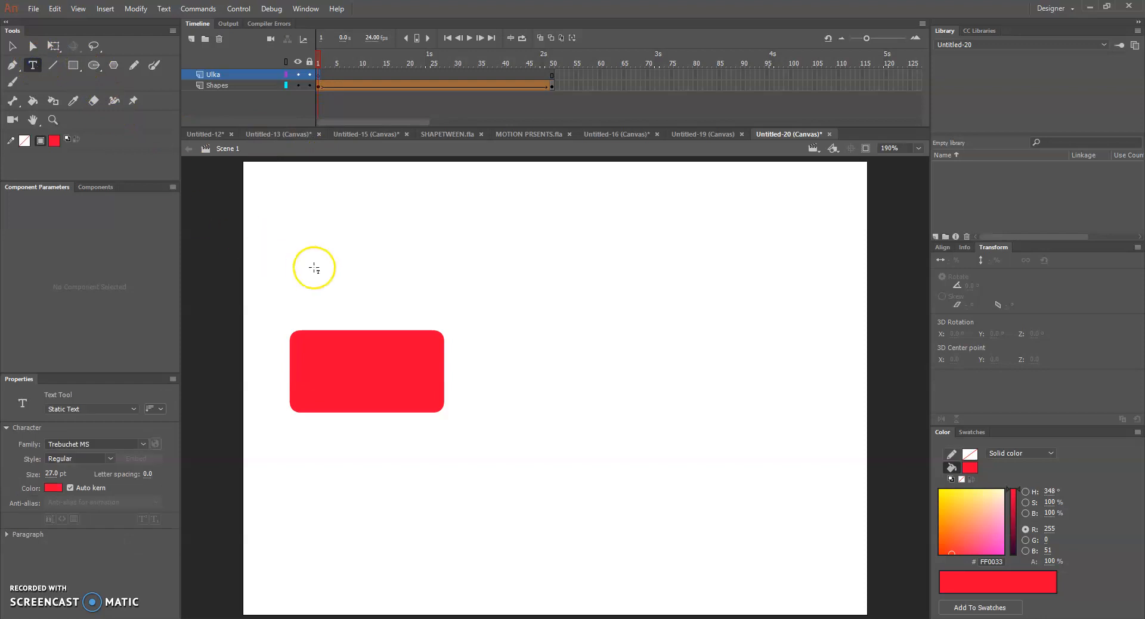
left_click(322, 512)
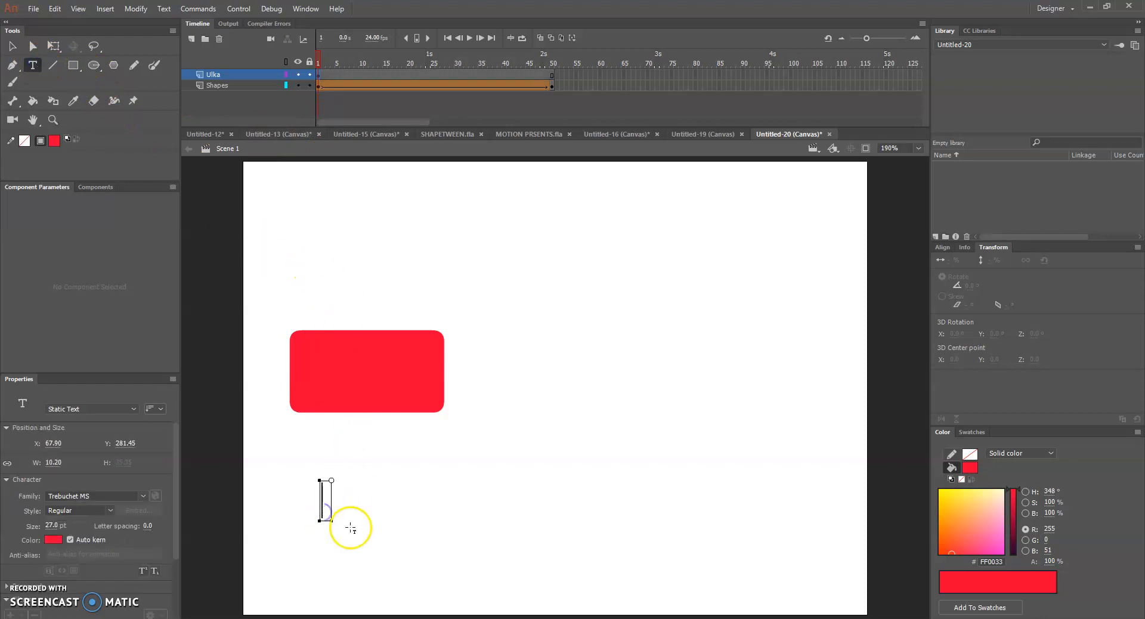
type("Ulka")
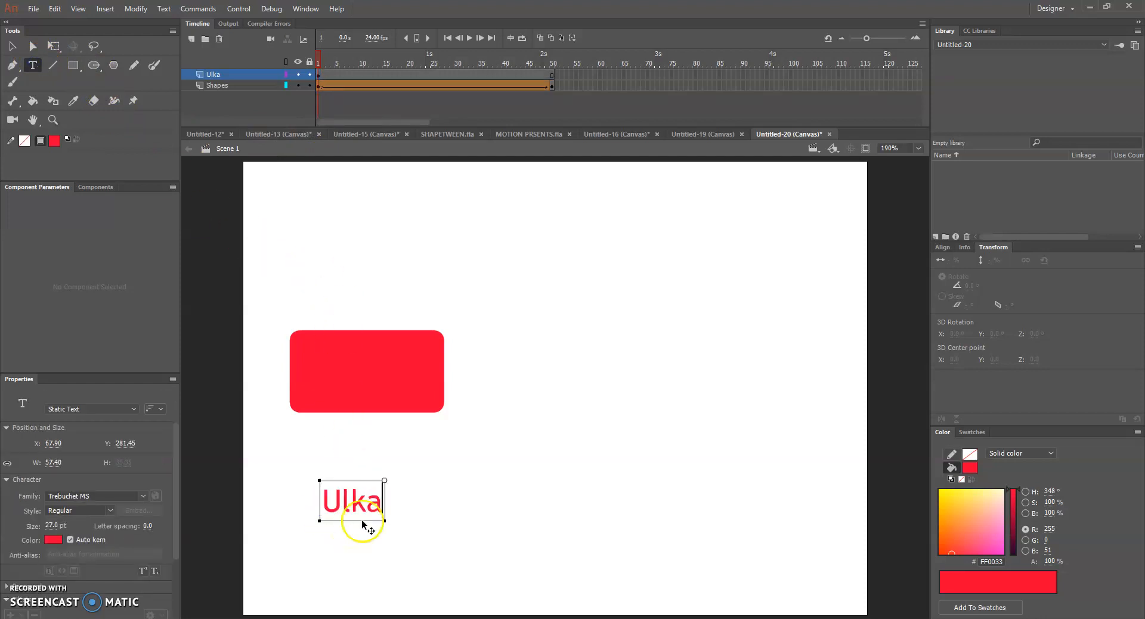
left_click(12, 46)
left_click(322, 506)
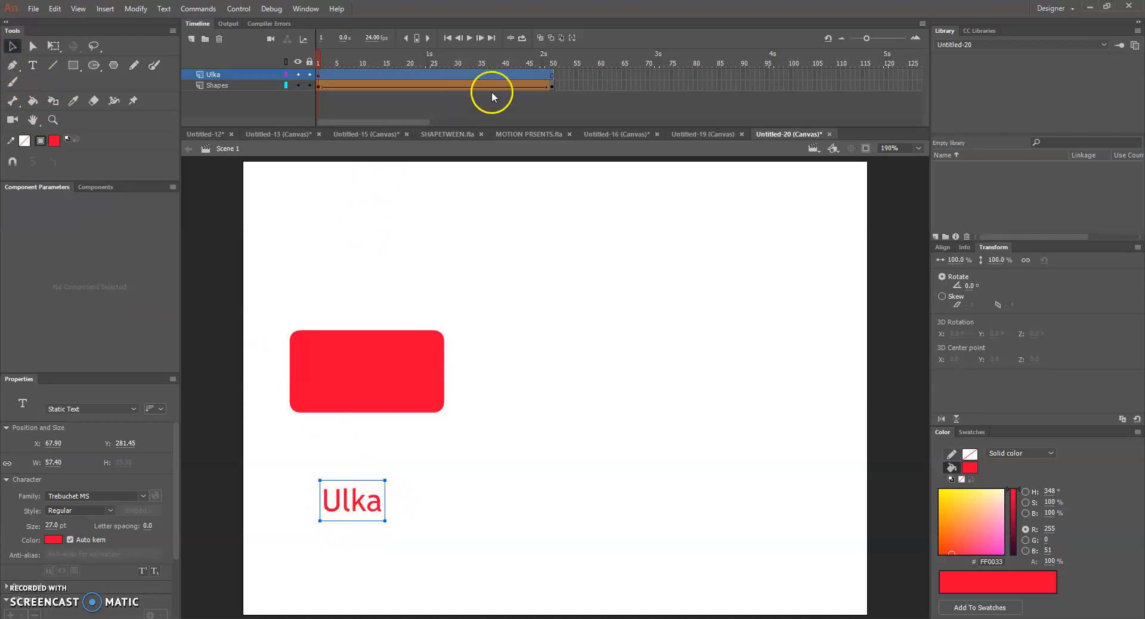
left_click(552, 75)
left_click(552, 75)
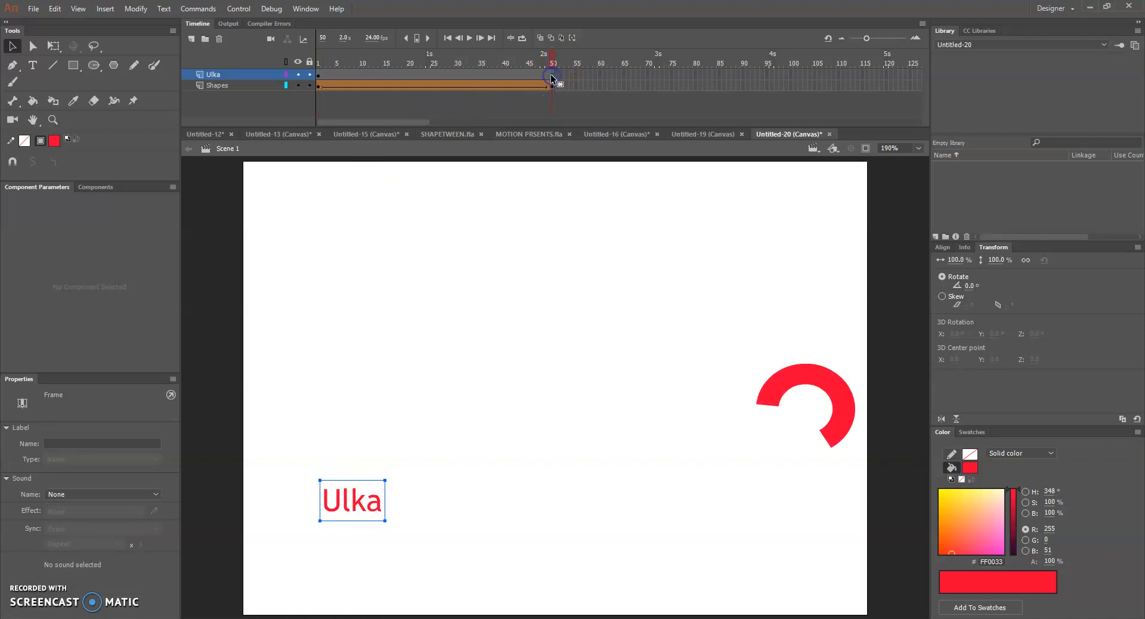
left_click(318, 75)
right_click(406, 76)
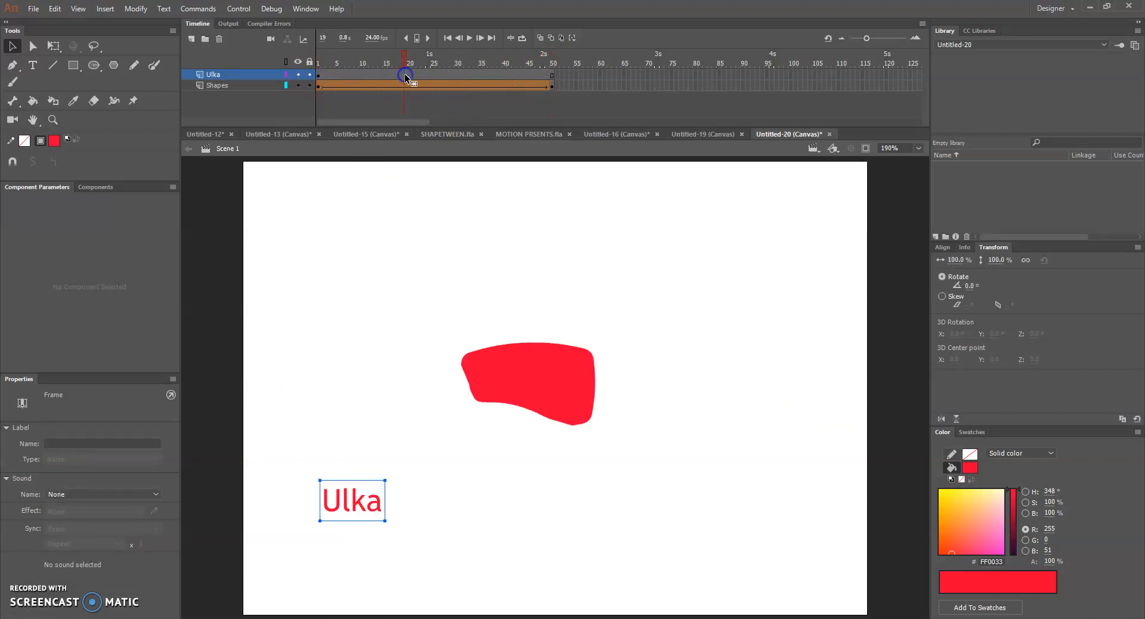
left_click(319, 76)
left_click(351, 487)
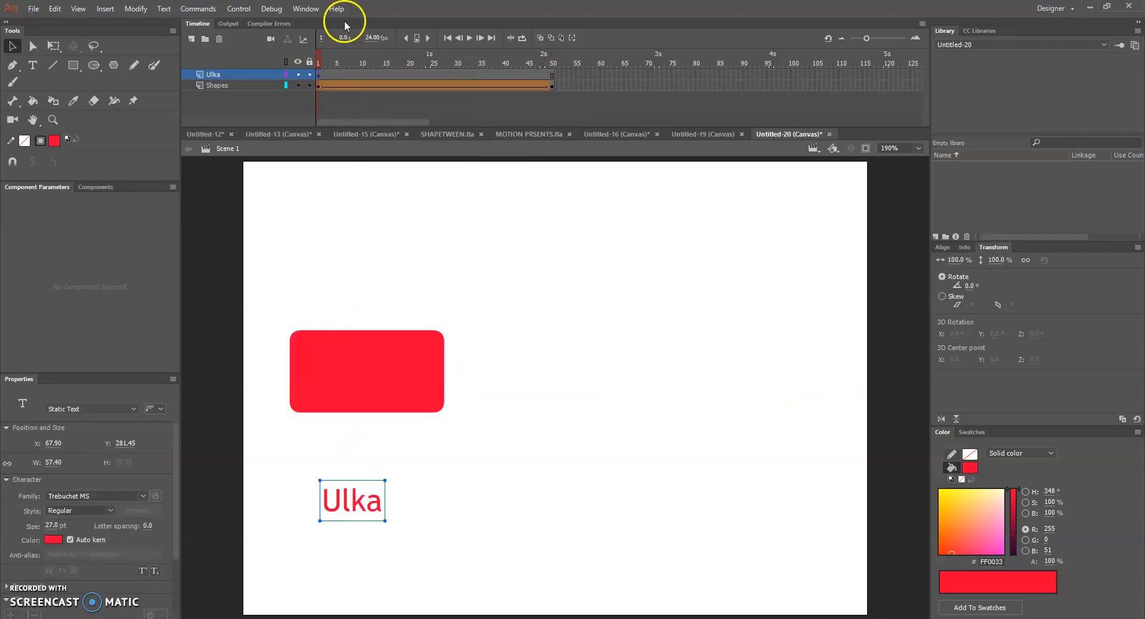
left_click(357, 75)
right_click(357, 74)
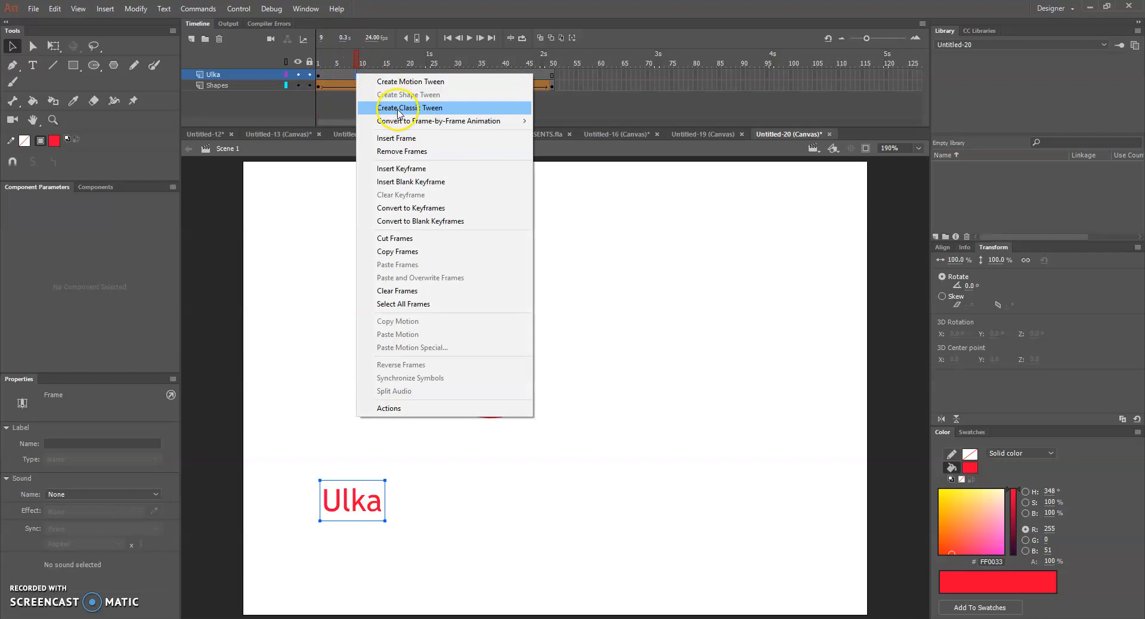
left_click(320, 80)
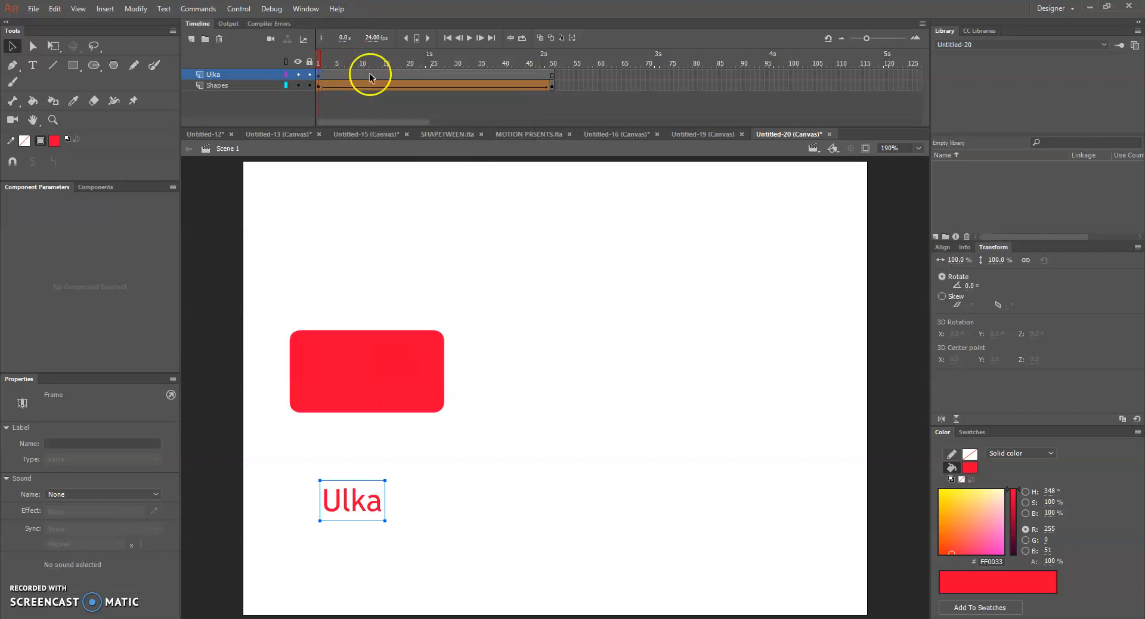
- Insert a blank keyframe at frame 50 of the text layer and draw a red pentagon below the open ring with the PolyStar tool
left_click(553, 75)
right_click(553, 77)
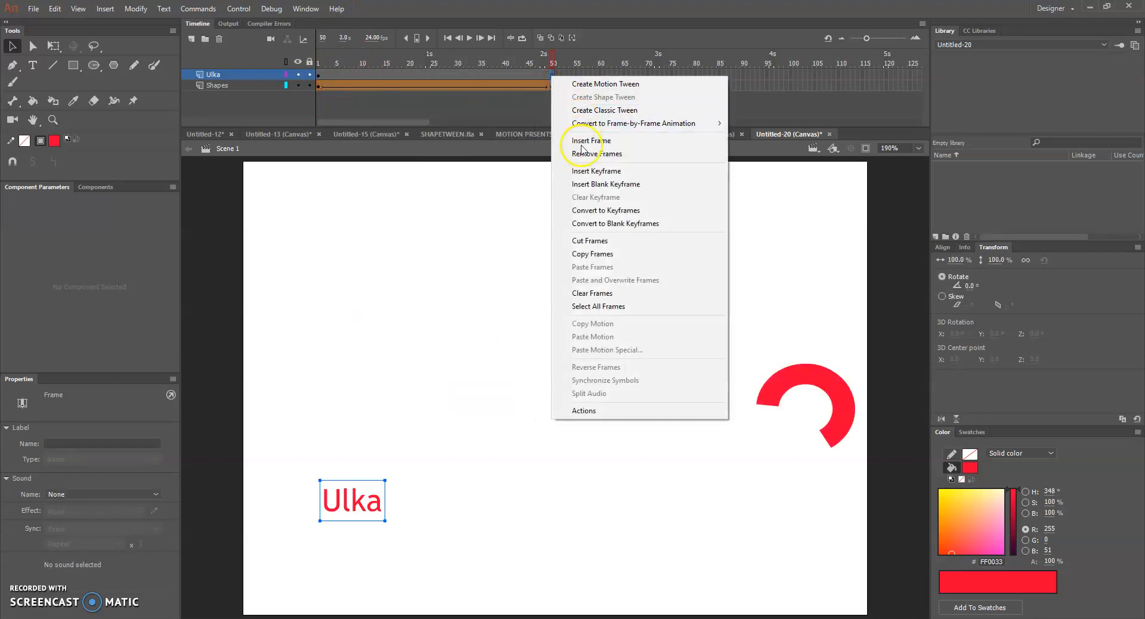
left_click(591, 185)
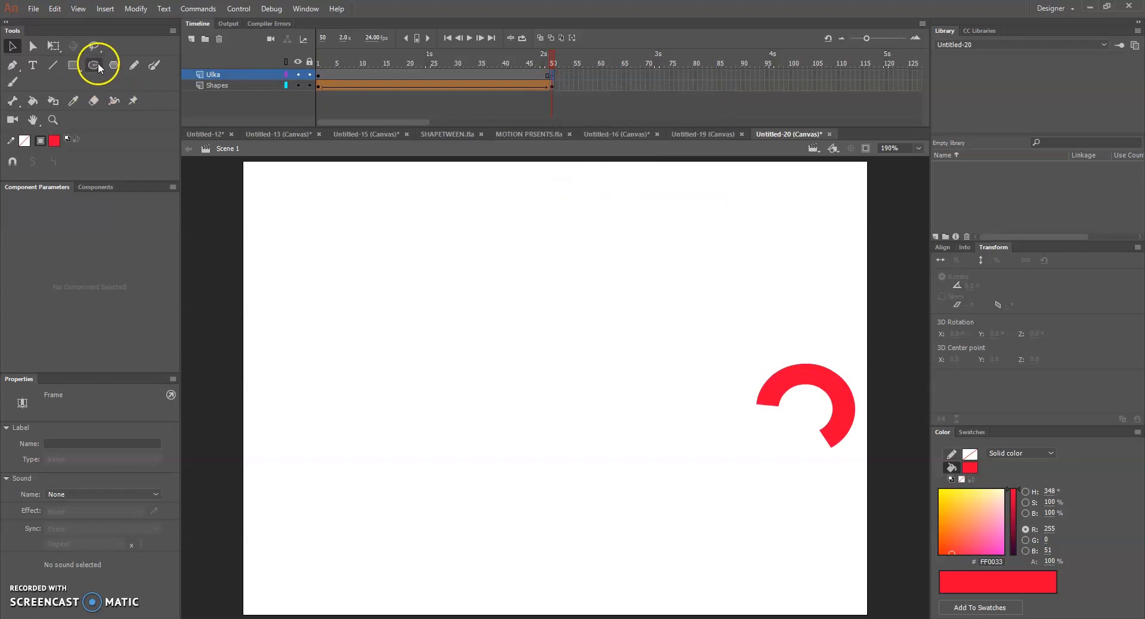
left_click(114, 65)
left_click_drag(750, 497, 796, 515)
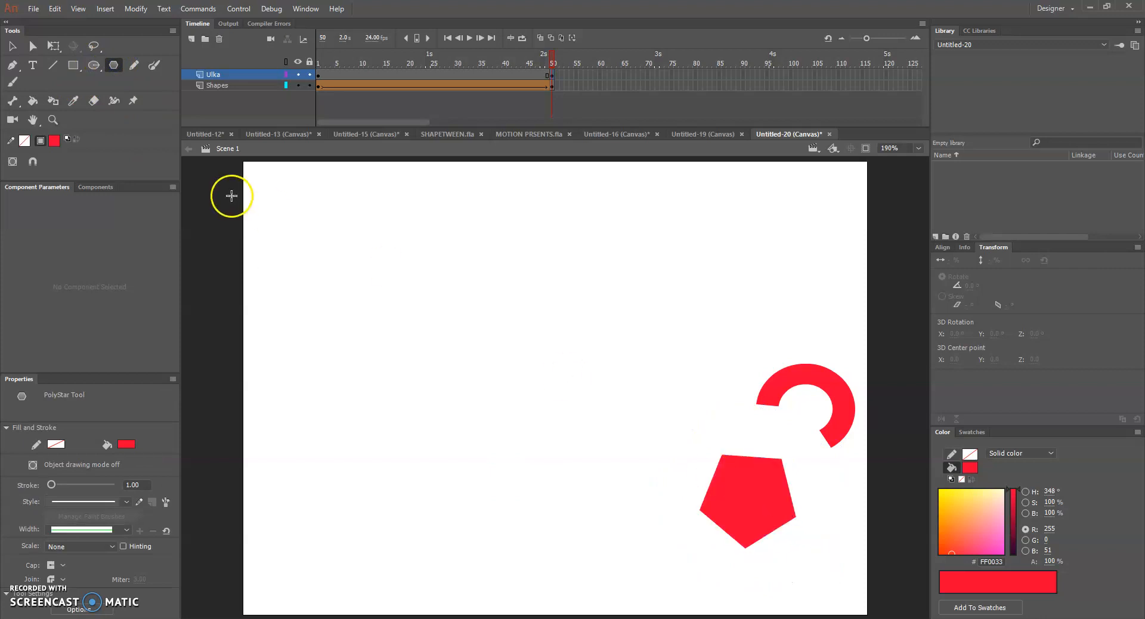
mouse_move(549, 64)
left_mouse_down()
mouse_move(320, 60)
mouse_move(566, 65)
left_mouse_up()
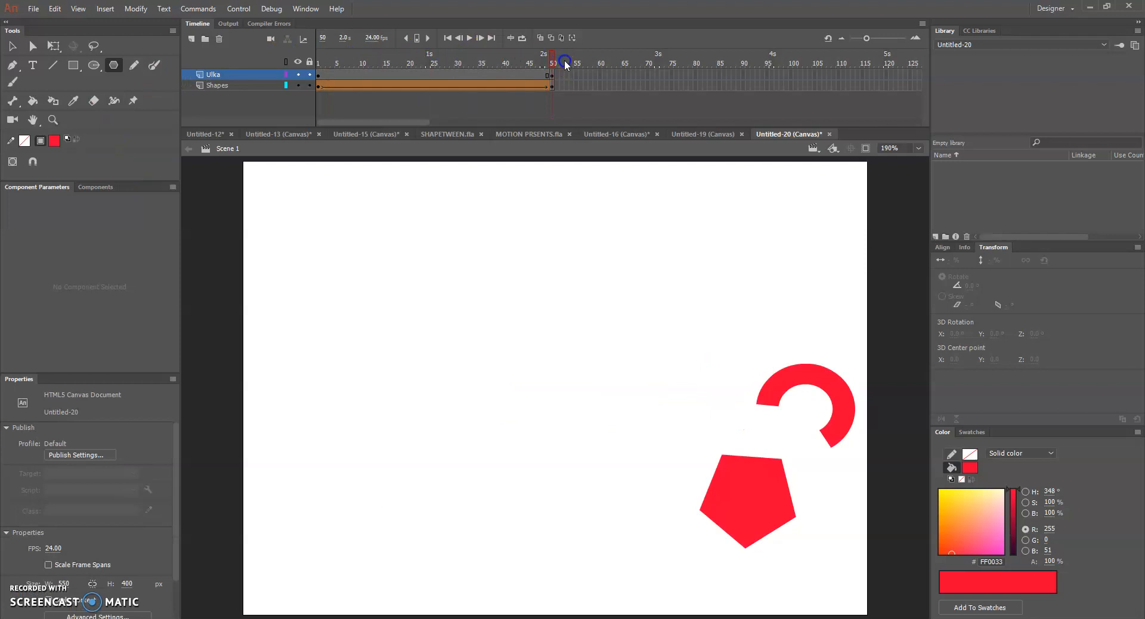
right_click(457, 76)
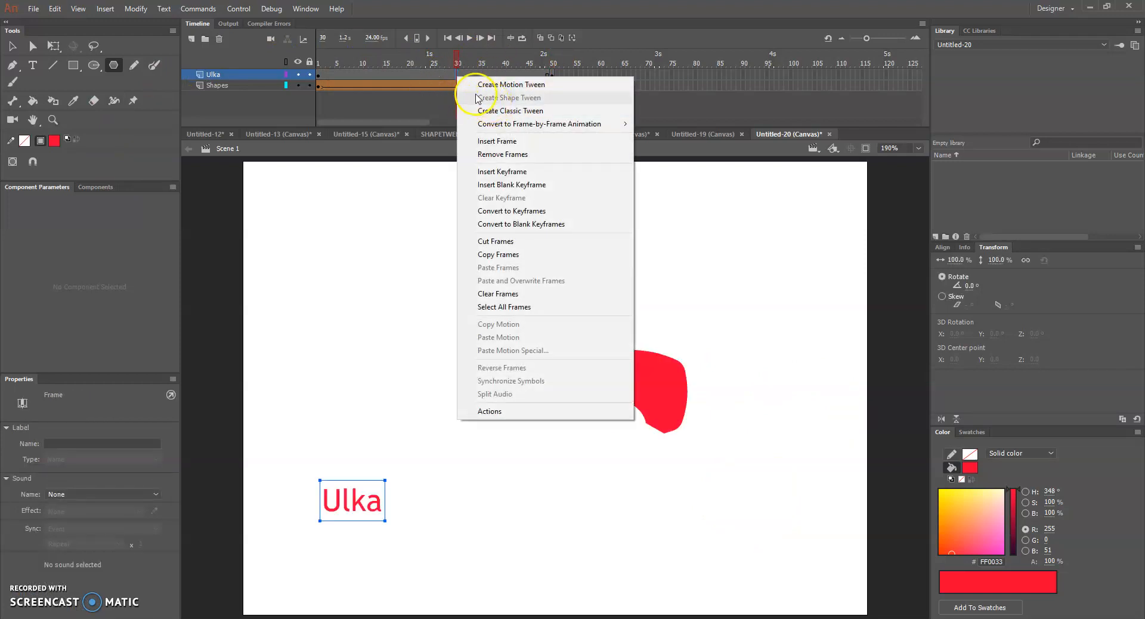
left_click(319, 74)
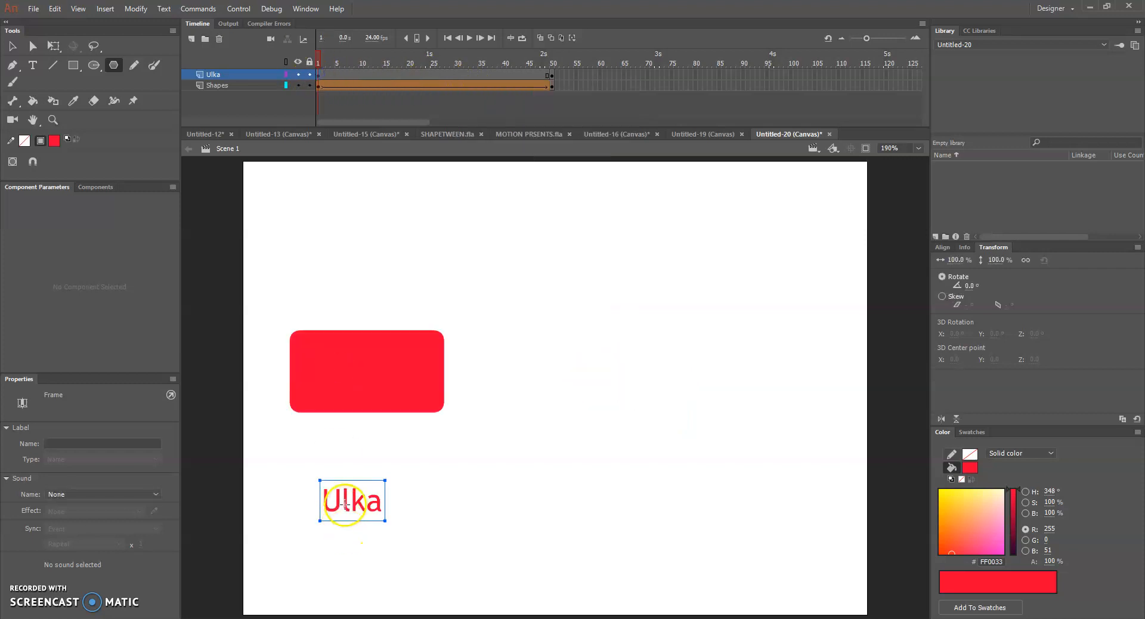
- Break the red text in frame 1 apart into individual letters and inspect them up close
left_click(12, 46)
left_click(326, 518)
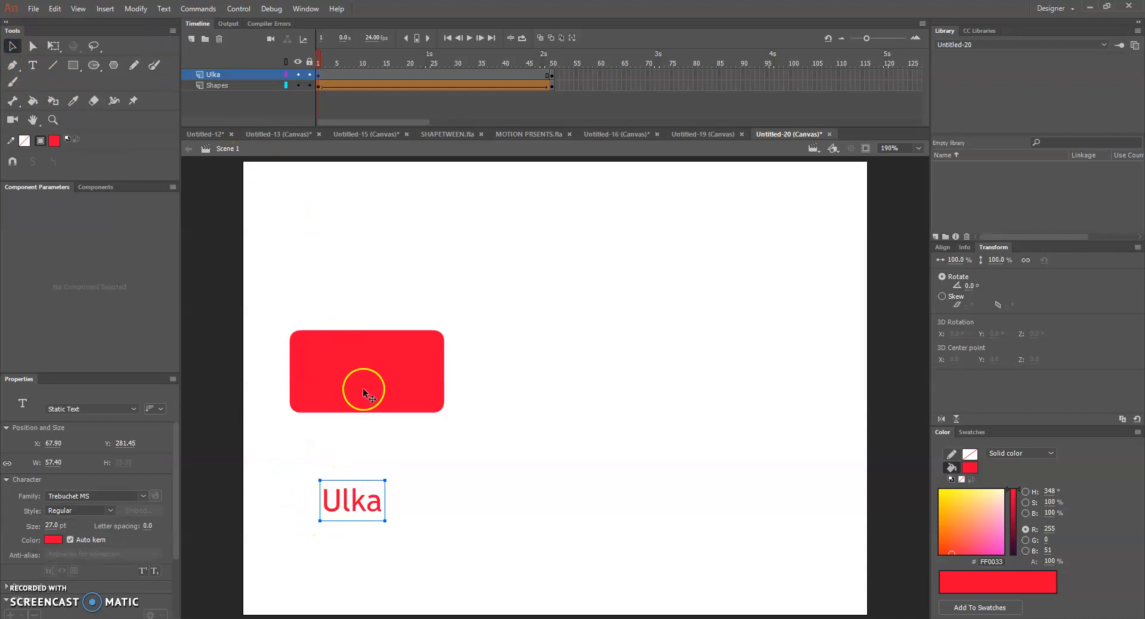
right_click(353, 496)
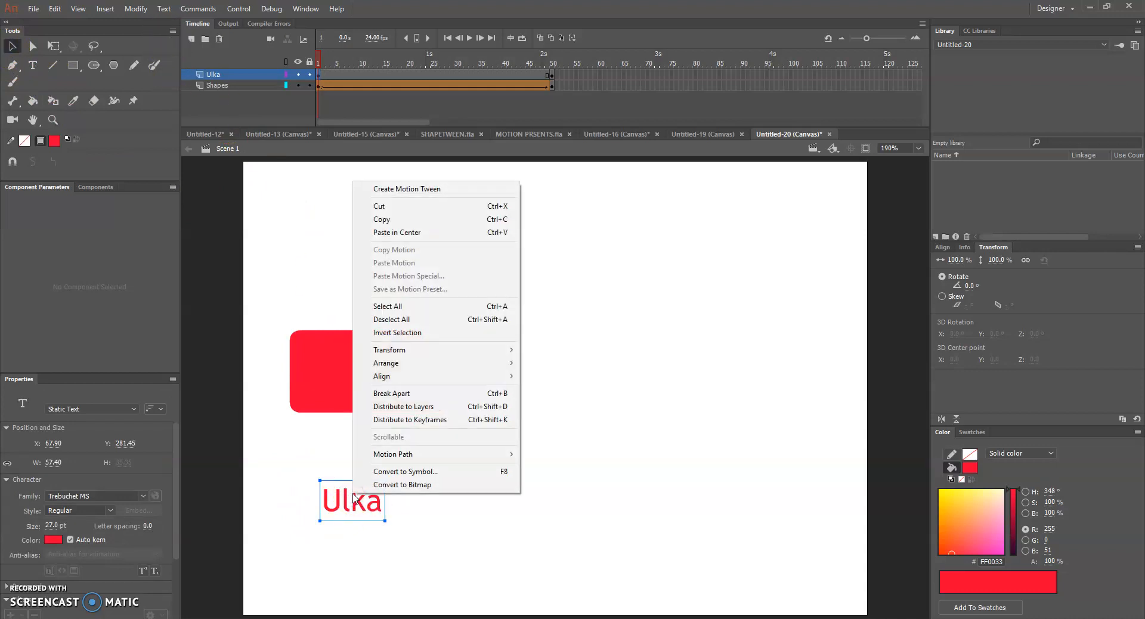
left_click(136, 8)
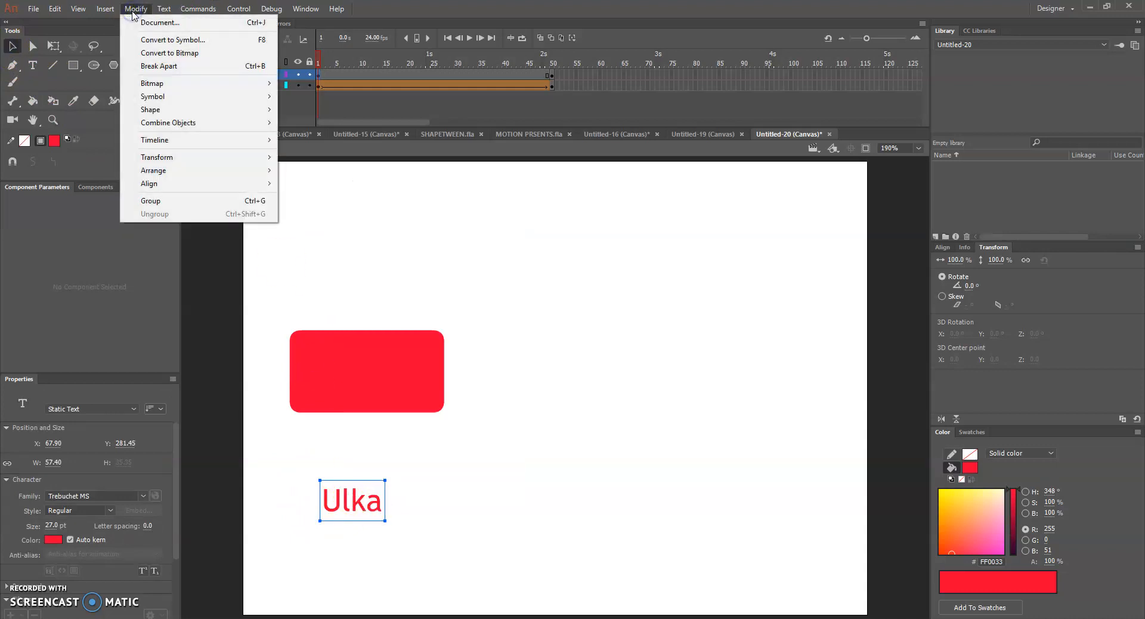
left_click(179, 65)
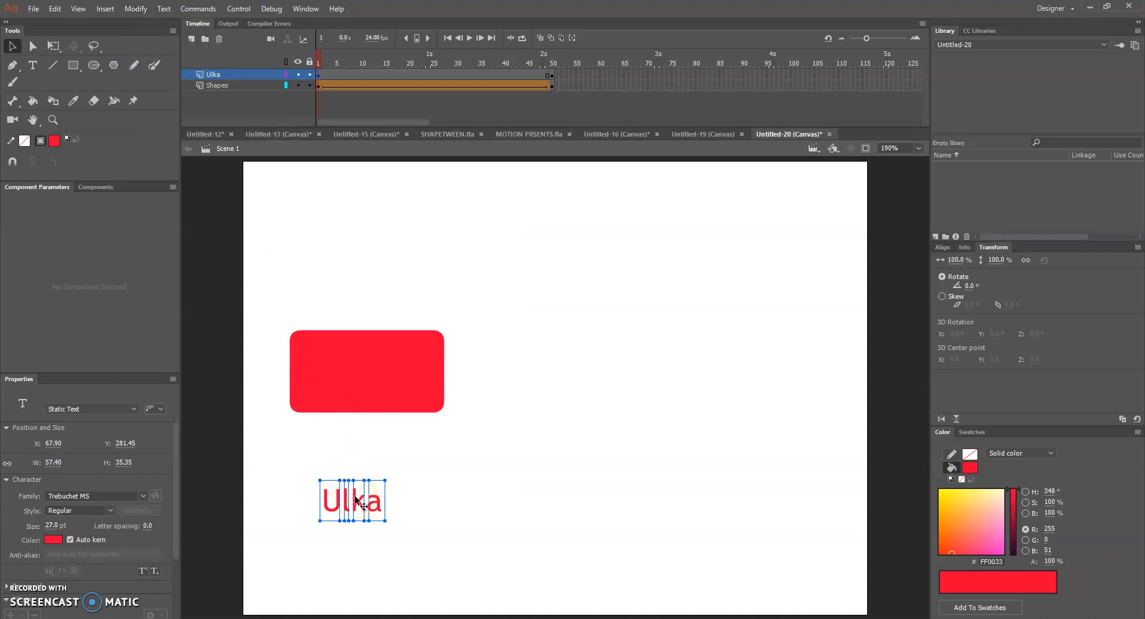
key("ctrl+equal")
key("ctrl+equal")
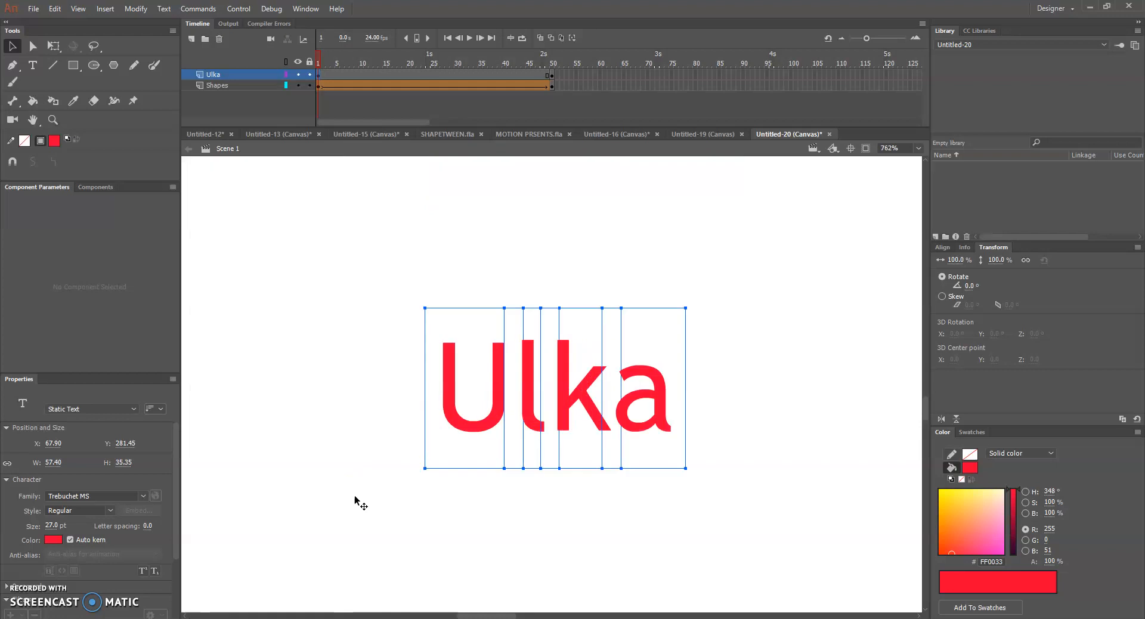
left_click(517, 418)
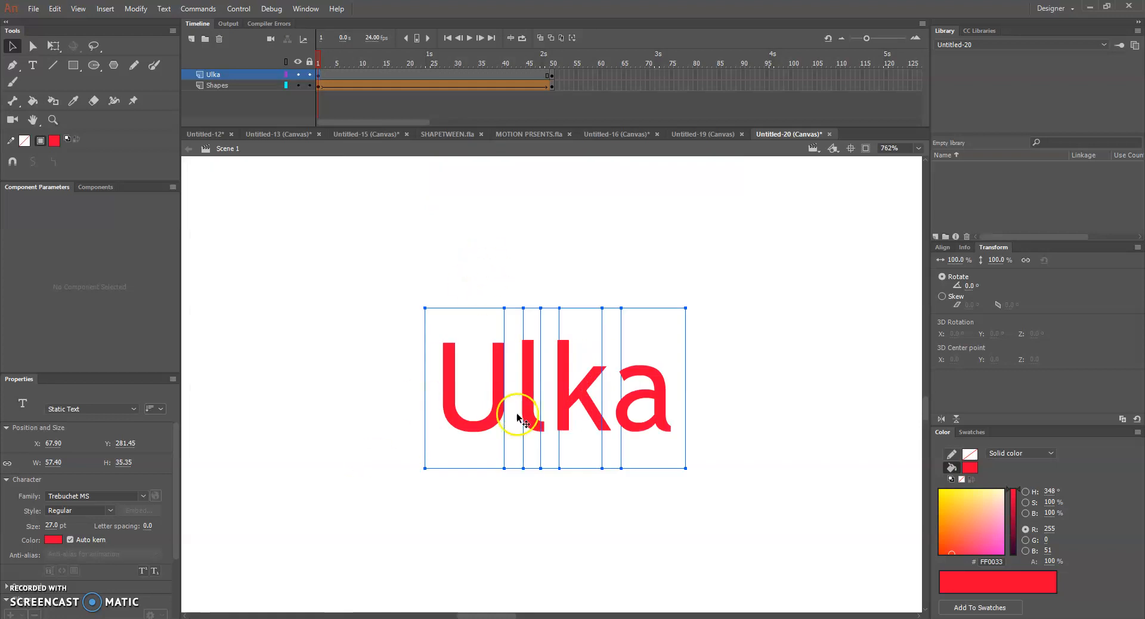
left_click(590, 415)
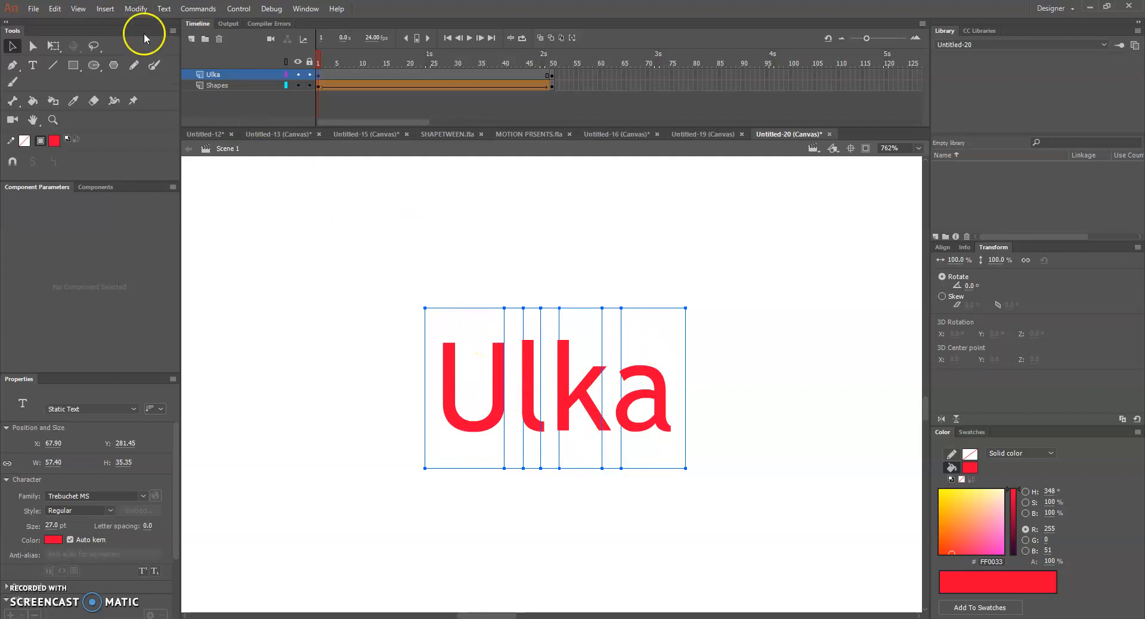
- Break the separate letters apart again into raw shapes and select each one to check it
left_click(134, 9)
left_click(135, 9)
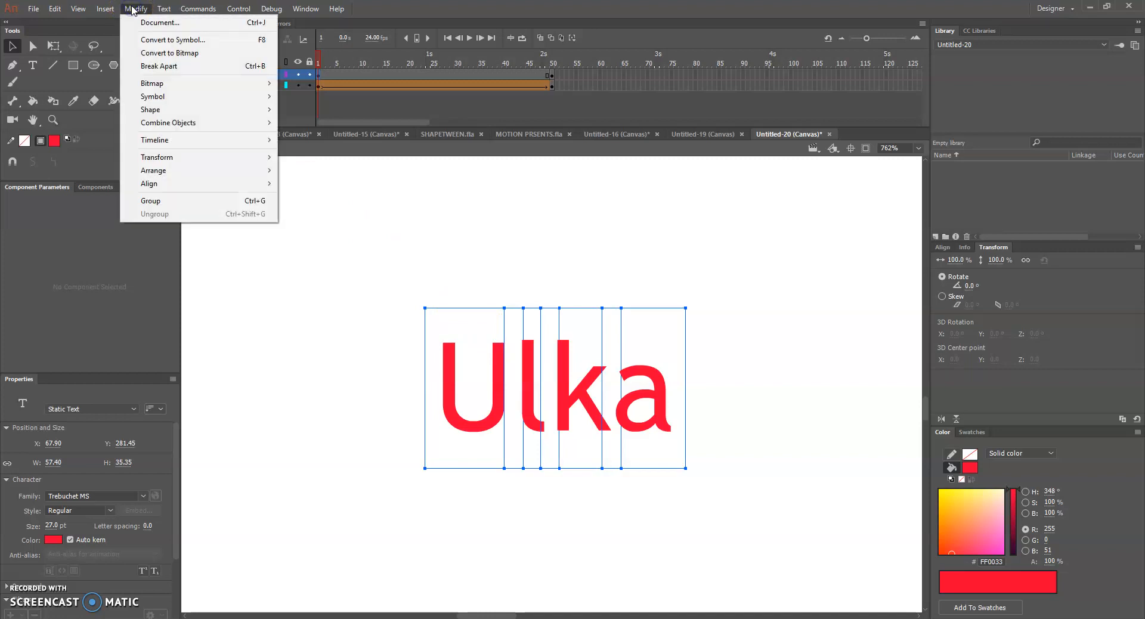
left_click(166, 66)
left_click(581, 403)
left_click(658, 396)
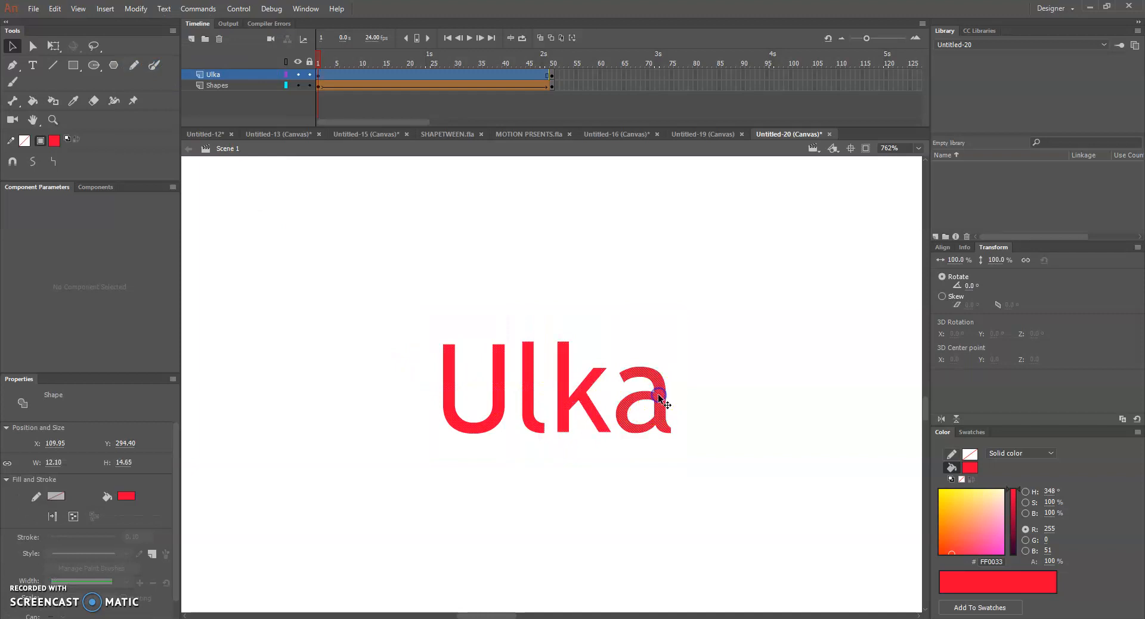
left_click(454, 397)
left_click(529, 396)
left_click(571, 392)
left_click(658, 391)
left_click(502, 391)
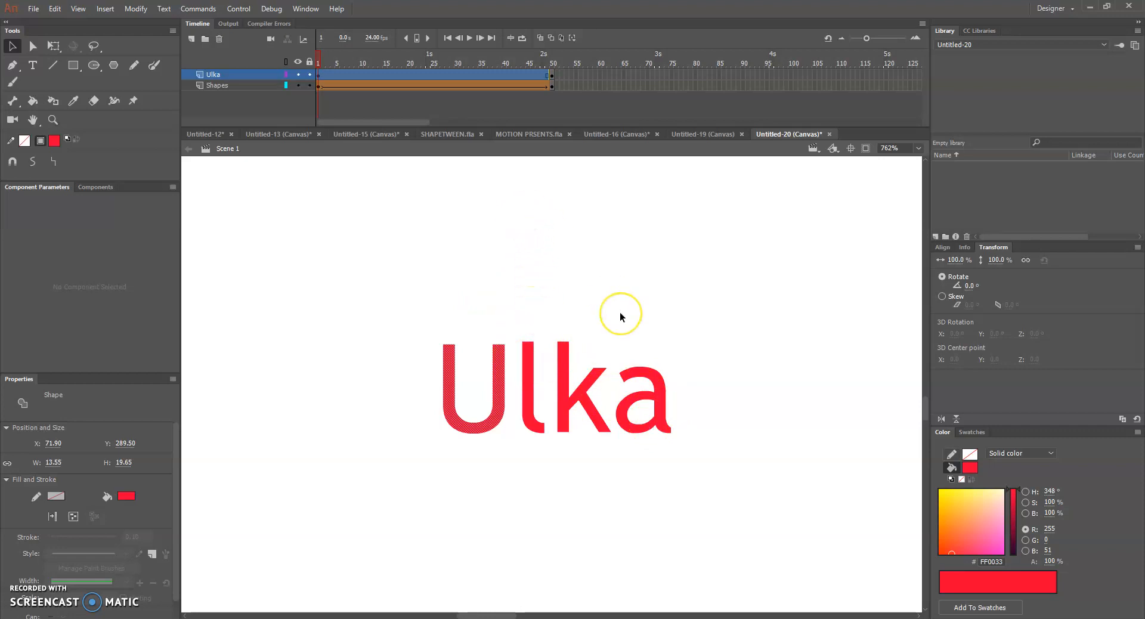
- Create a shape tween between frames 1 and 50 of the text layer and preview it by scrubbing the timeline
key("ctrl+minus")
key("ctrl+minus")
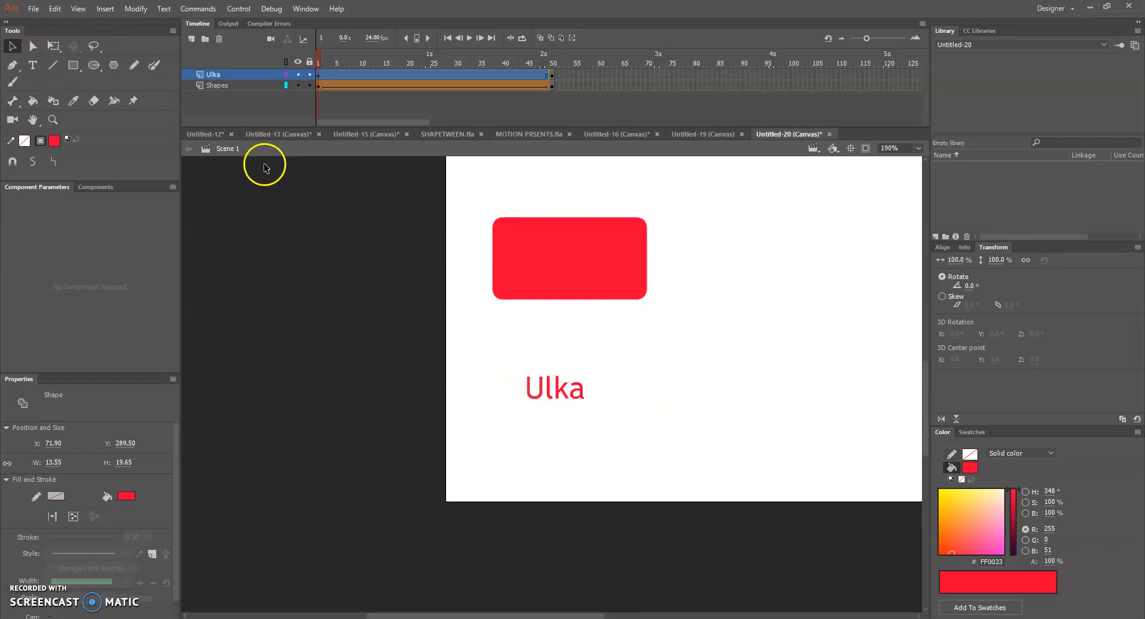
left_click(34, 119)
left_click_drag(705, 249, 517, 322)
left_click(327, 171)
left_click(313, 80)
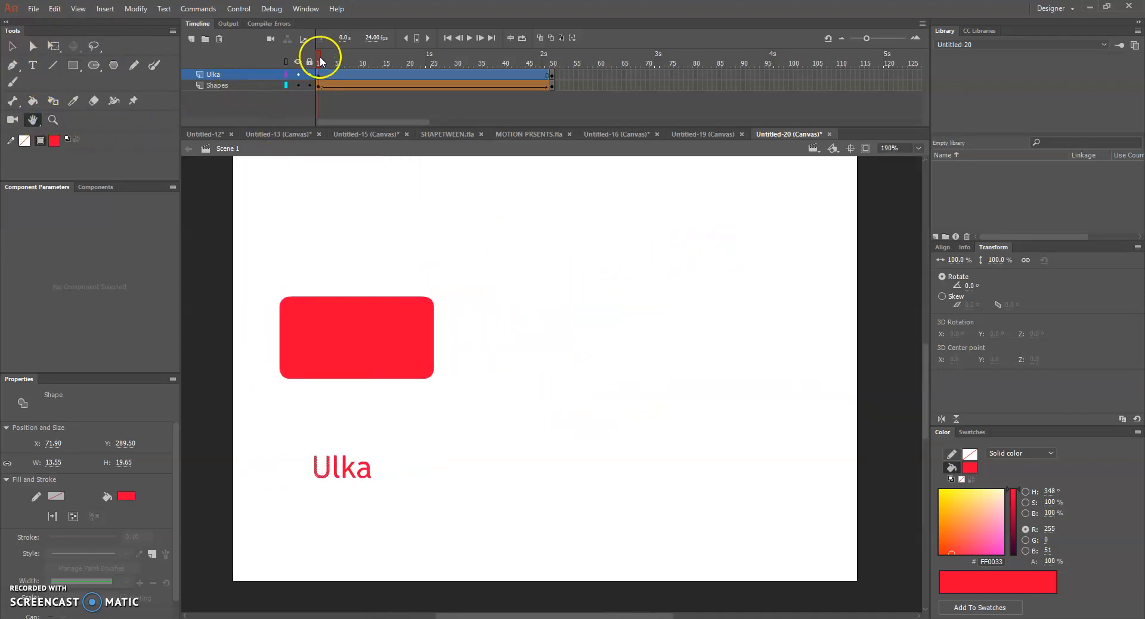
left_click(322, 59)
left_click(431, 75)
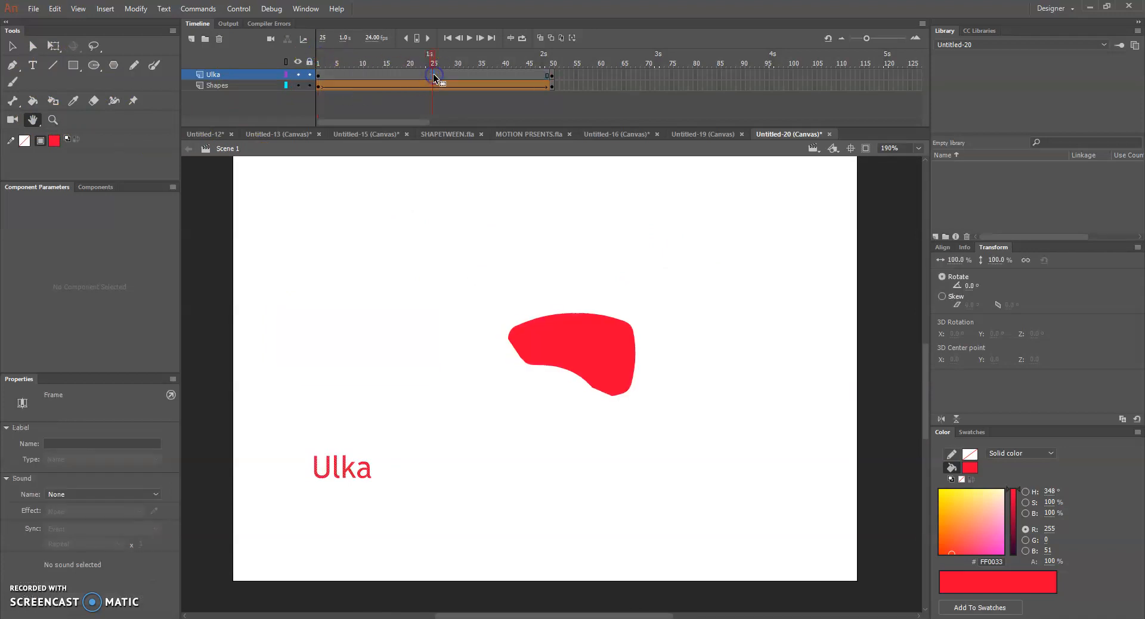
right_click(433, 75)
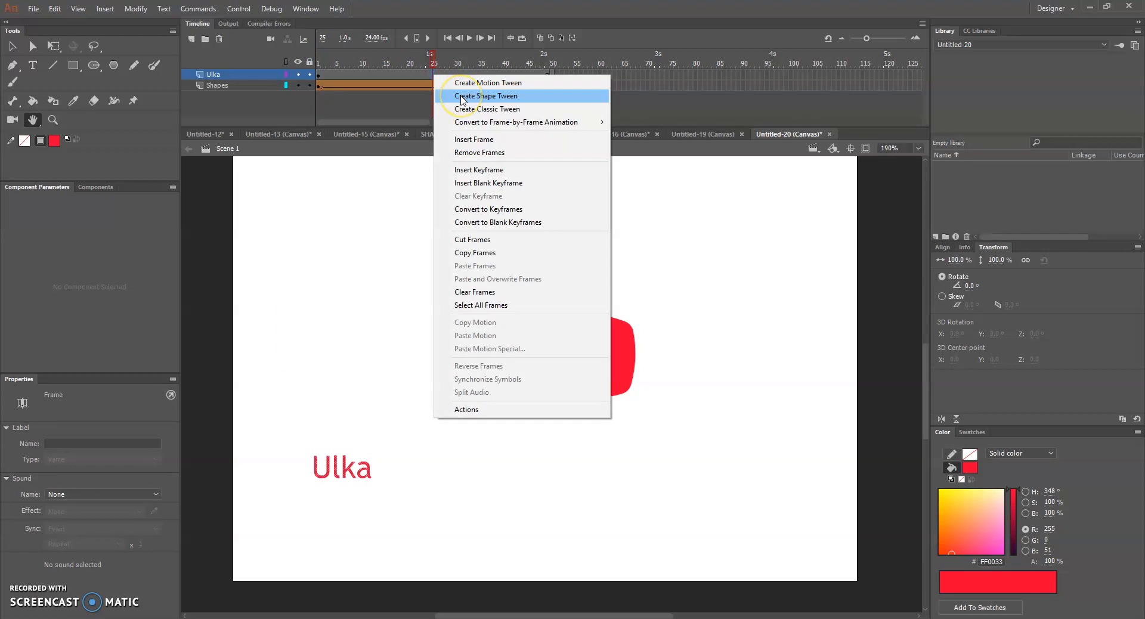
left_click(477, 99)
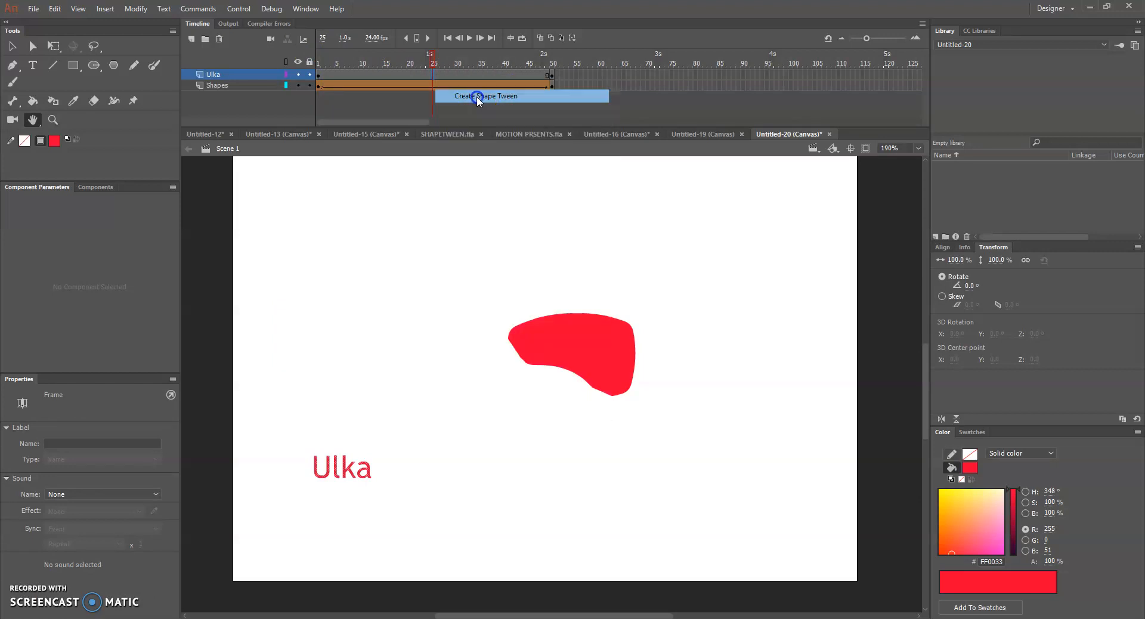
left_click_drag(435, 66, 594, 26)
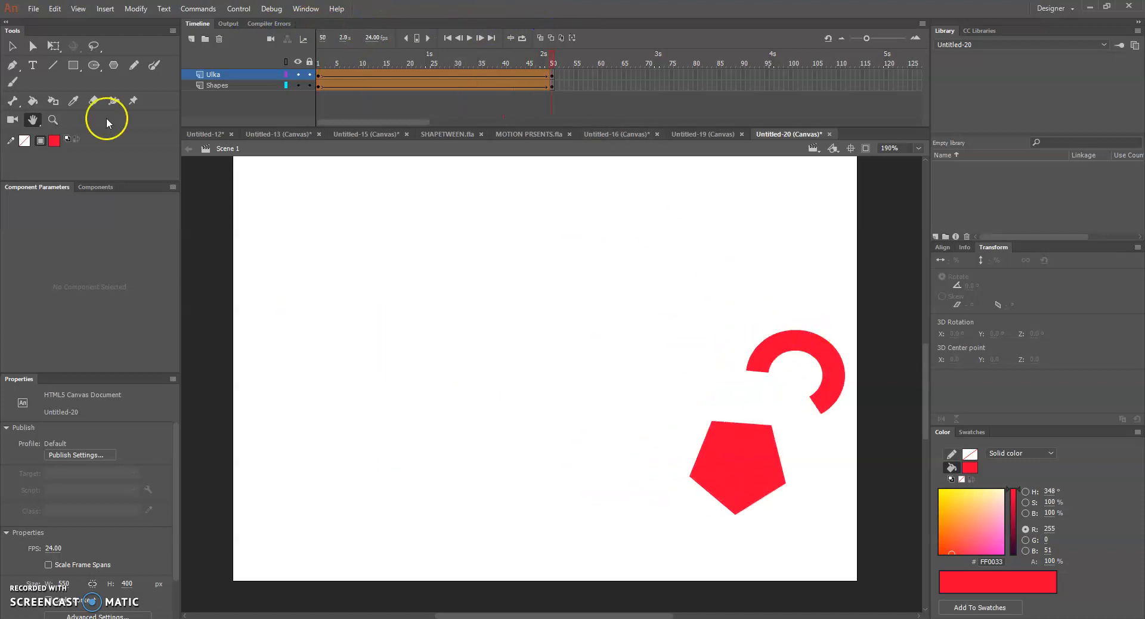
- Move the open ring slightly up and the pentagon to the right beneath it at frame 50, and scrub the timeline
left_click_drag(806, 345, 801, 302)
left_click_drag(767, 459, 815, 447)
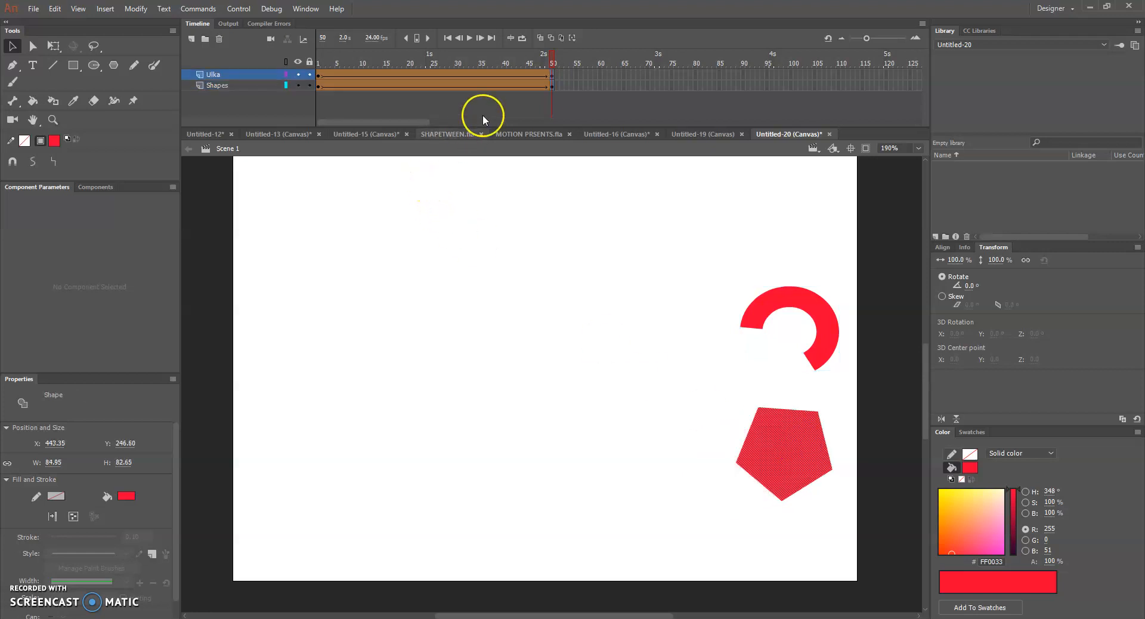
left_click_drag(550, 61, 607, 63)
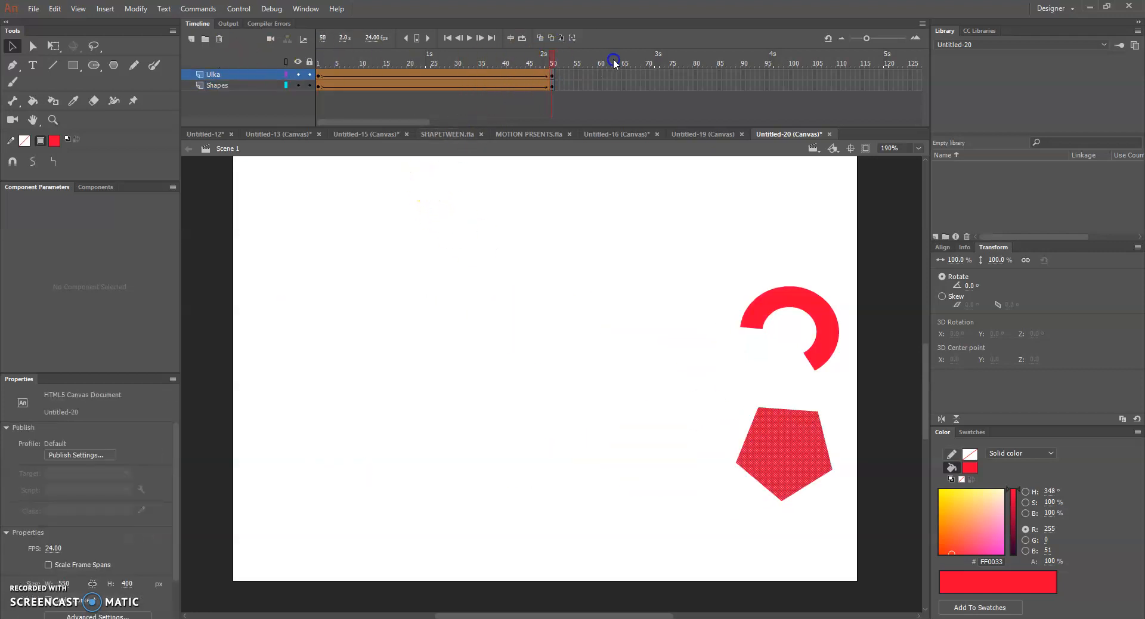
- Deselect the shapes and test the HTML5 Canvas animation
left_click(610, 244)
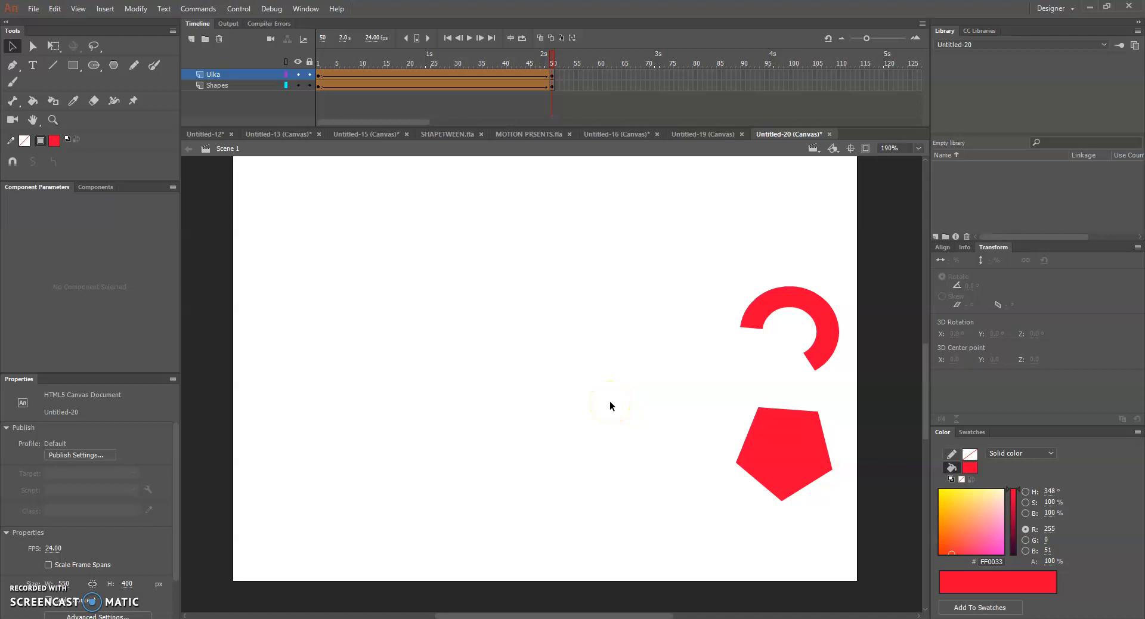
left_click(238, 9)
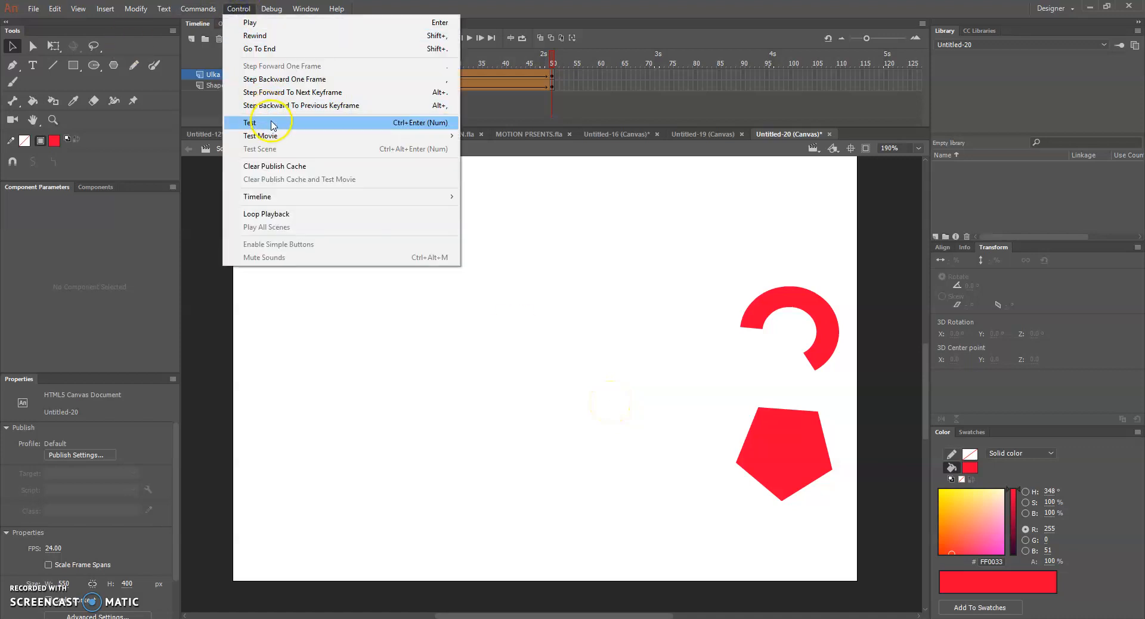
left_click(268, 120)
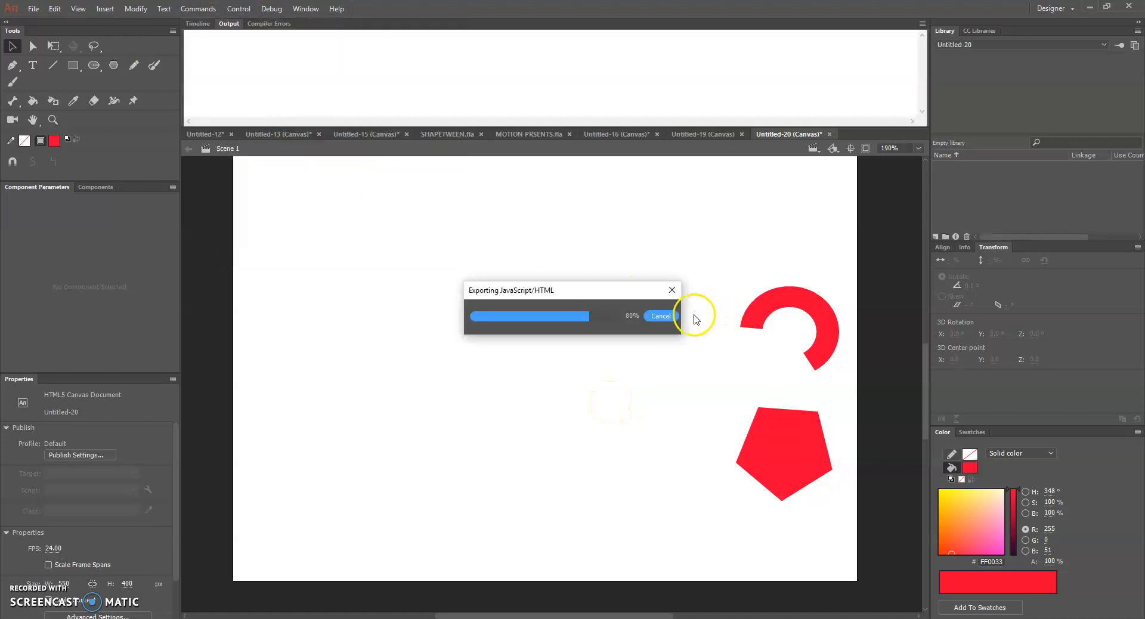